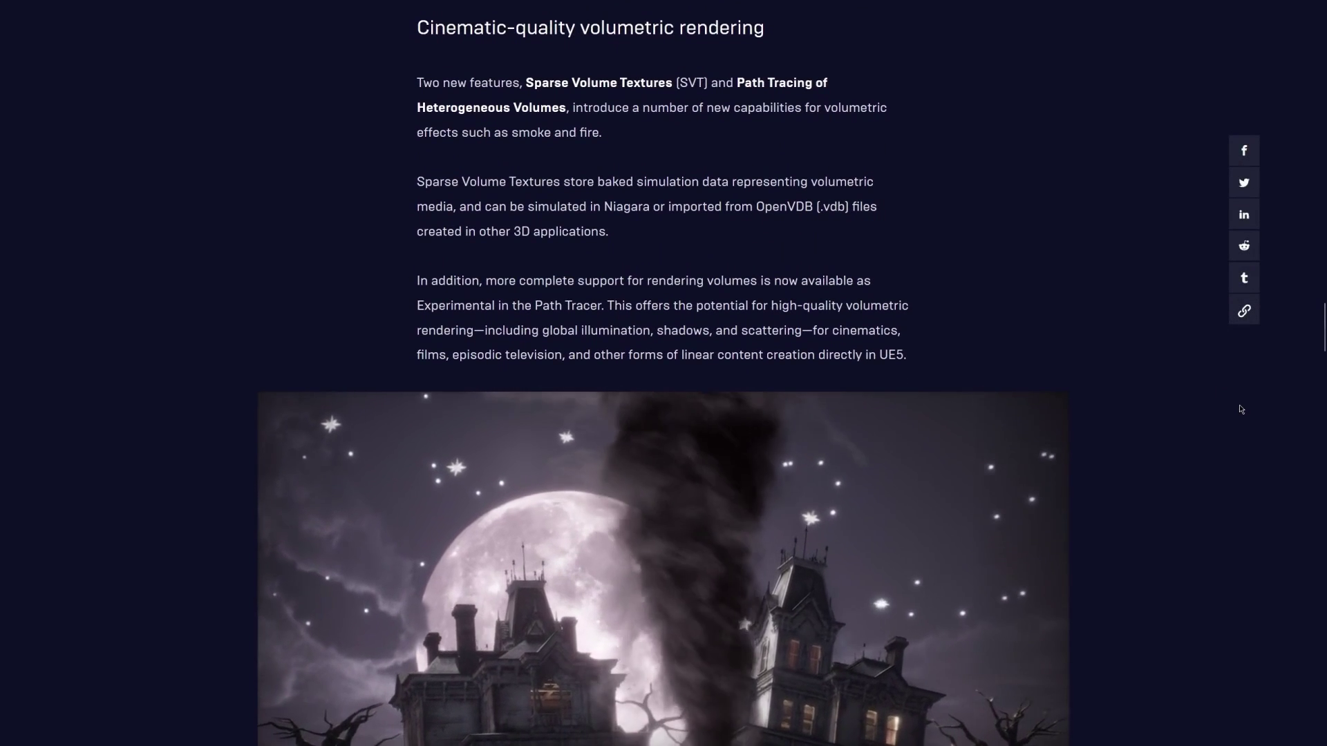
Step: Read the Cinematic-quality volumetric rendering section, noting Sparse Volume Textures and their real-time use cases
{"action": "left_click_drag", "start_coordinate": [526, 83], "coordinate": [718, 84]}
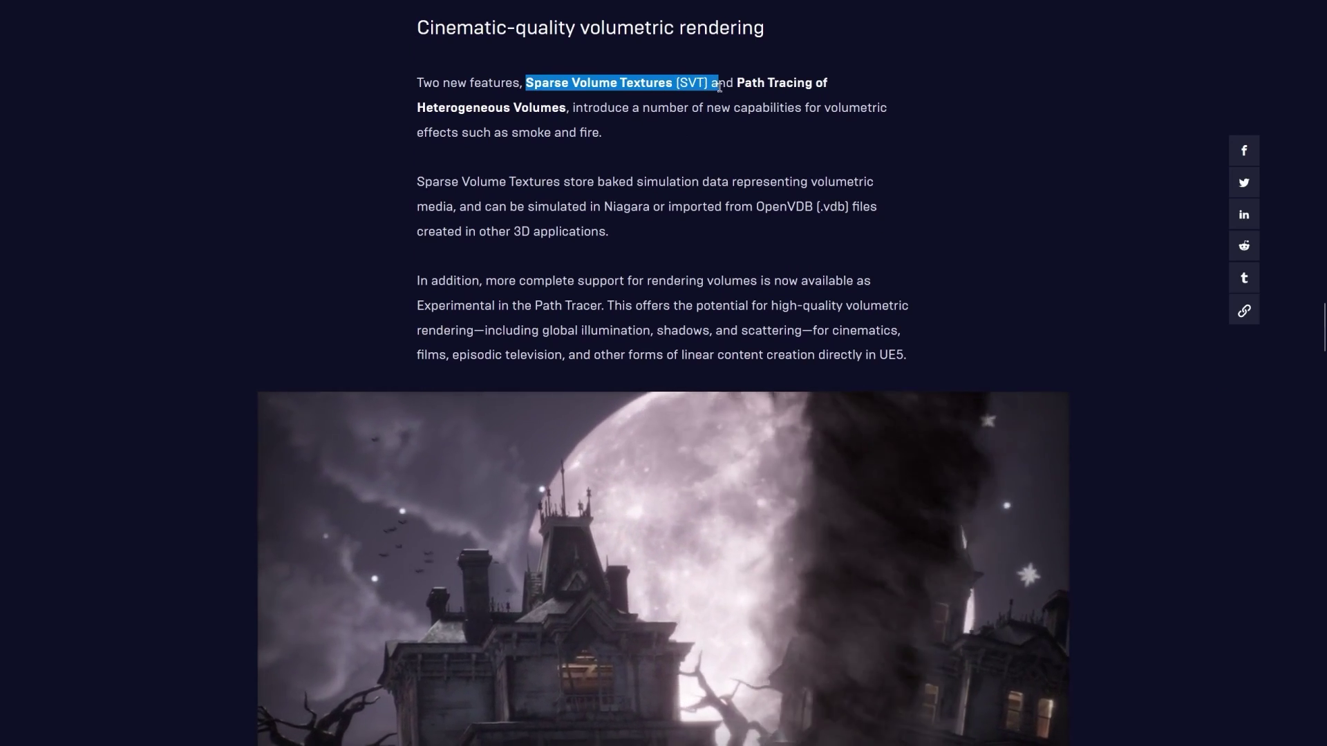
{"action": "left_click", "coordinate": [862, 205]}
{"action": "scroll", "coordinate": [969, 277], "scroll_direction": "down", "scroll_amount": 1}
{"action": "scroll", "coordinate": [968, 276], "scroll_direction": "down", "scroll_amount": 4}
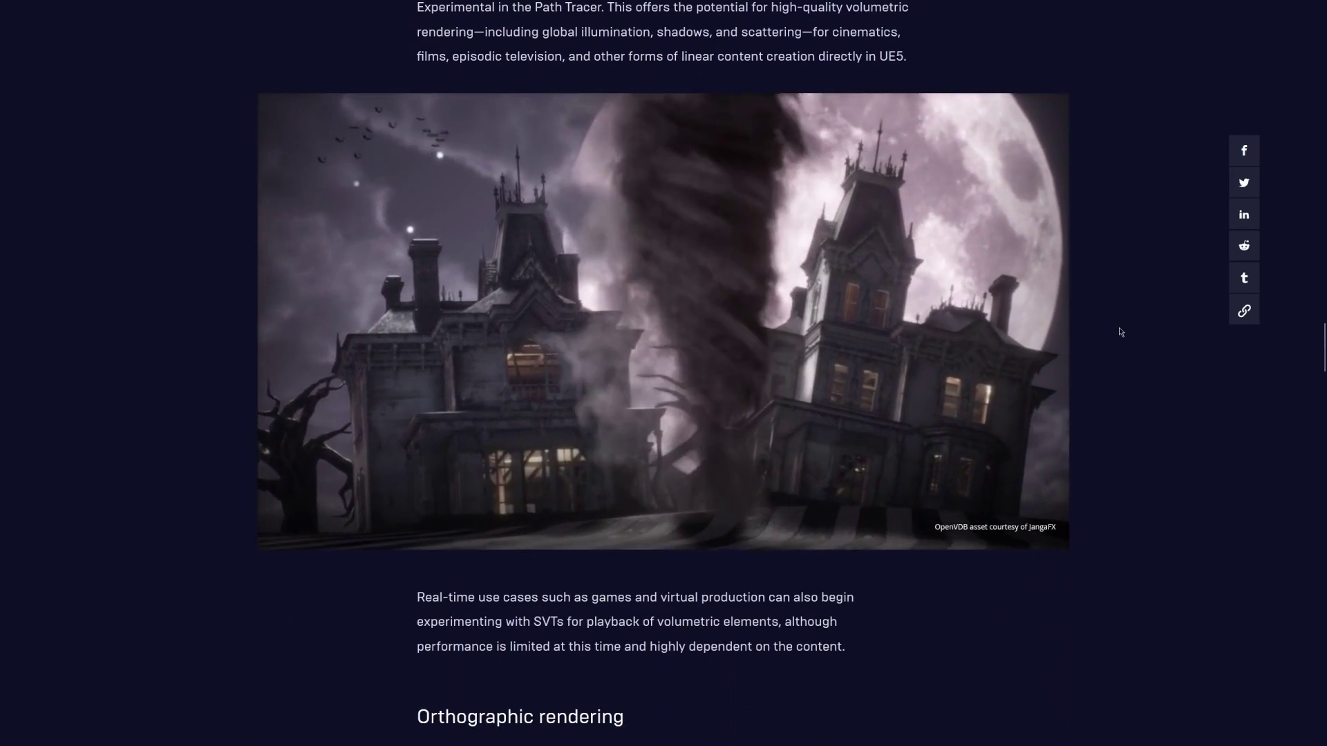
{"action": "left_click_drag", "start_coordinate": [417, 597], "coordinate": [488, 597]}
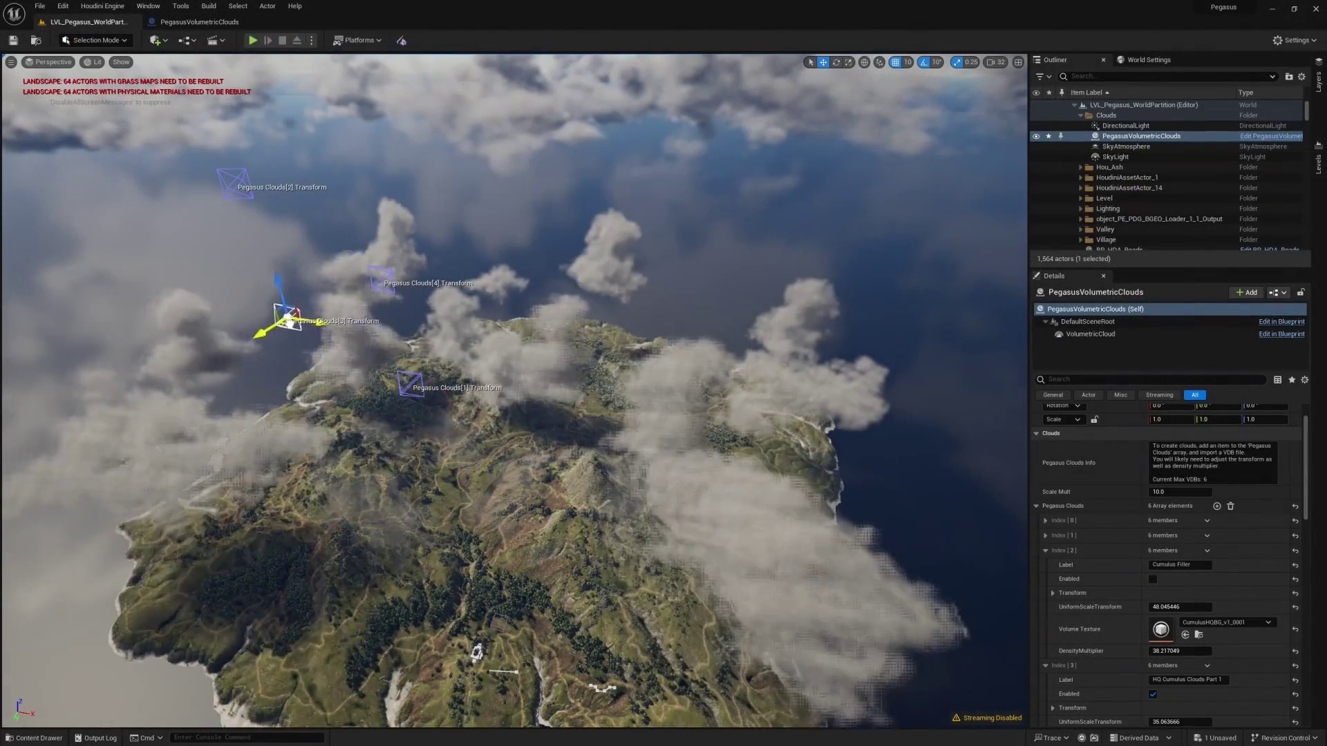
Step: Try moving and scaling the Pegasus Clouds[3] transform in the viewport, undo both changes and reselect the transform
{"action": "left_click_drag", "start_coordinate": [288, 322], "coordinate": [266, 270]}
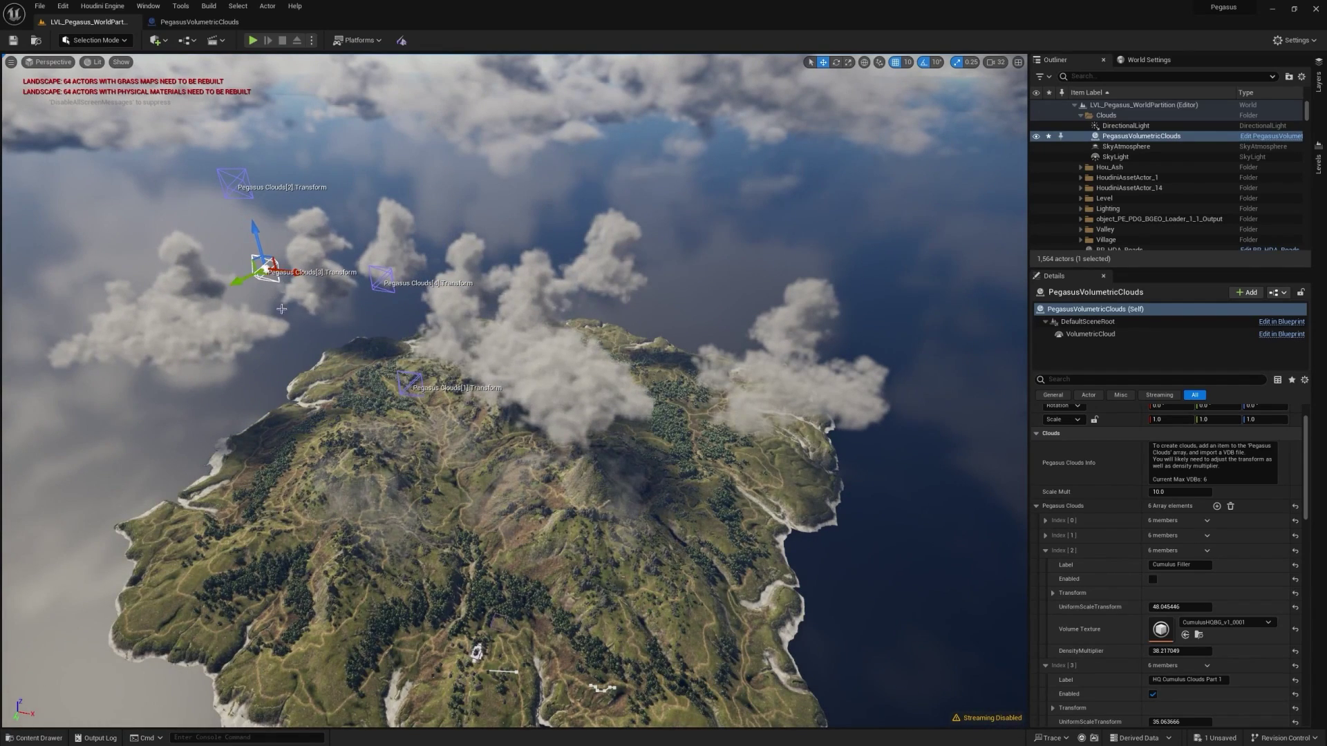
{"action": "key", "text": "ctrl+z"}
{"action": "key", "text": "r"}
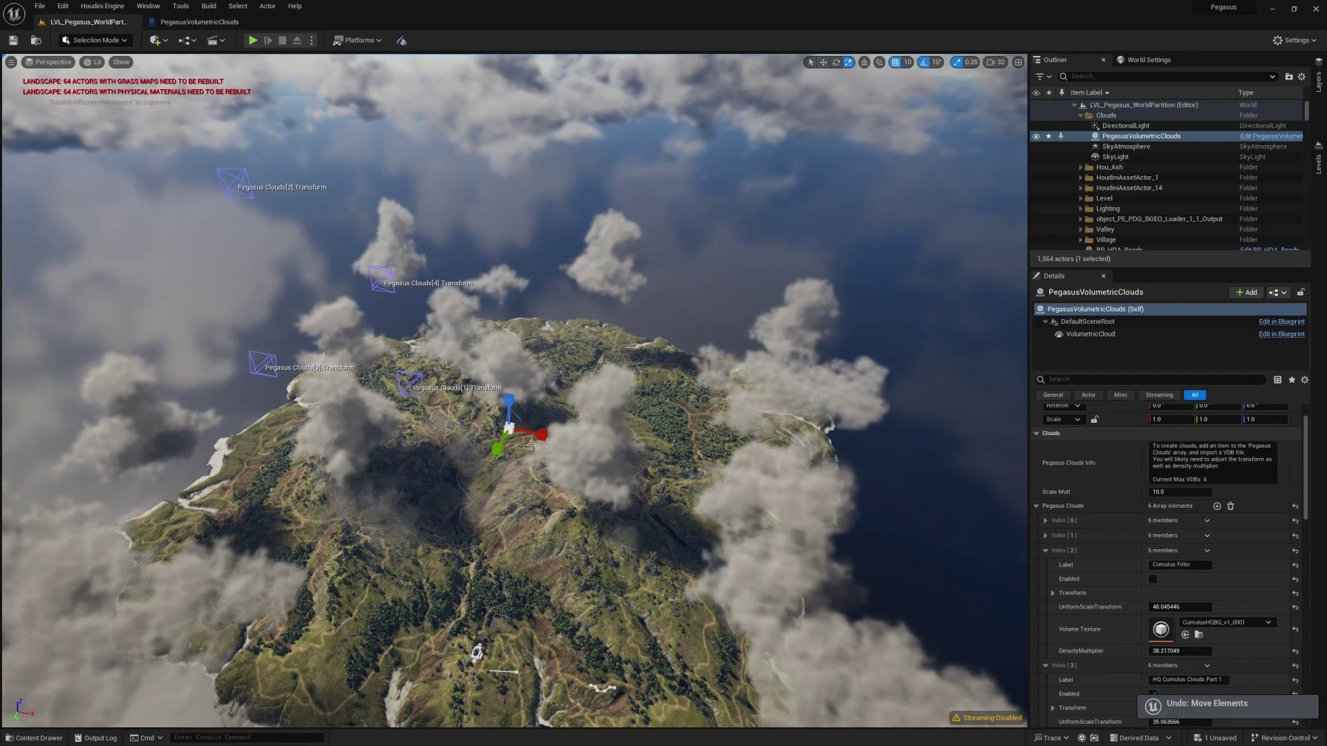
{"action": "left_click", "coordinate": [264, 363]}
{"action": "left_click_drag", "start_coordinate": [263, 365], "coordinate": [246, 369]}
{"action": "key", "text": "ctrl+z"}
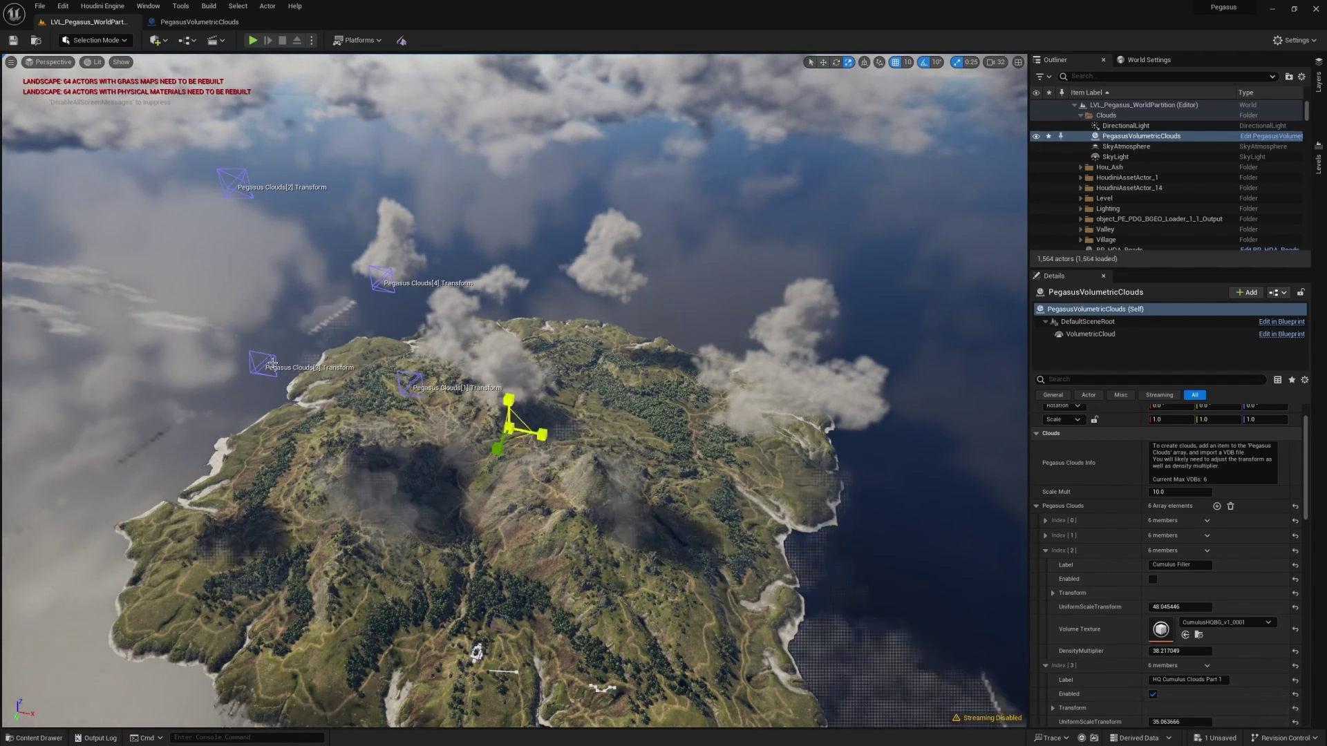
{"action": "left_click", "coordinate": [263, 364]}
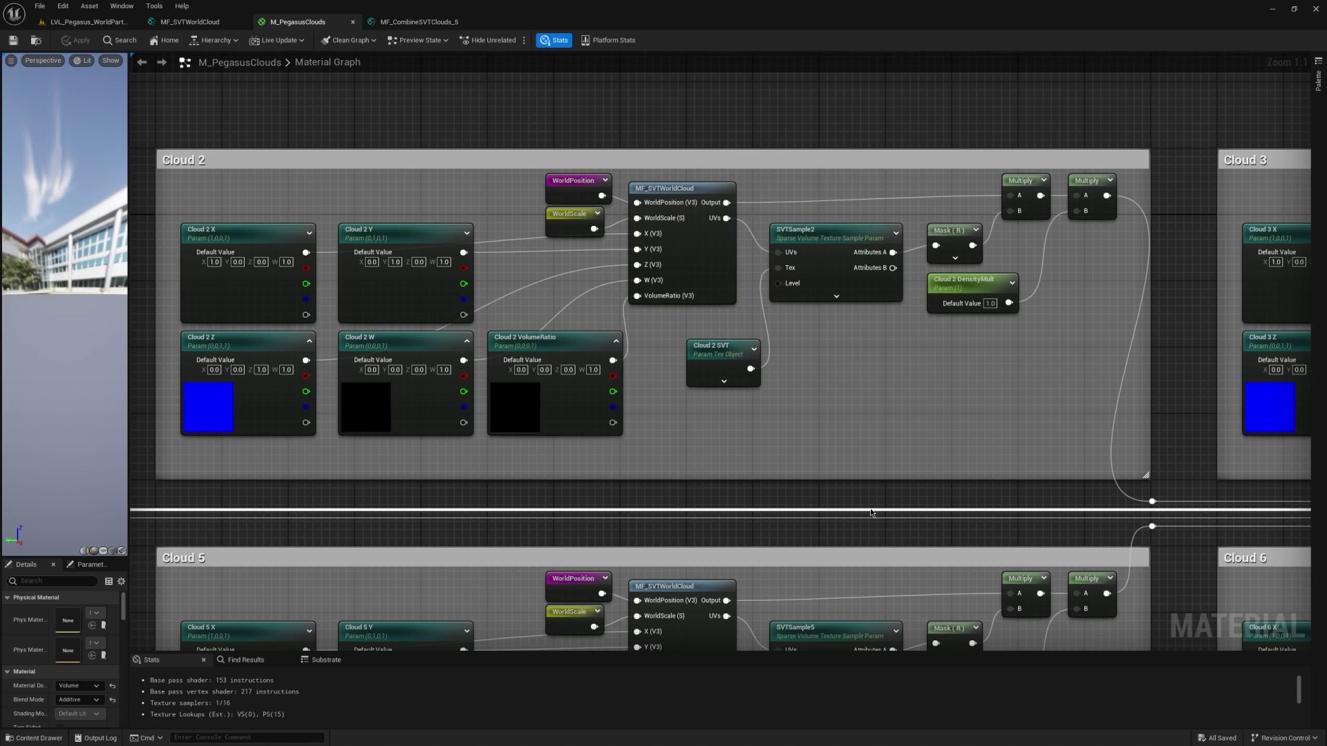
Step: Open the MF_SVTWorldCloud function used in the Cloud 2 group of the M_PegasusClouds material graph
{"action": "right_click_drag", "start_coordinate": [555, 476], "coordinate": [609, 499]}
{"action": "double_click", "coordinate": [781, 284]}
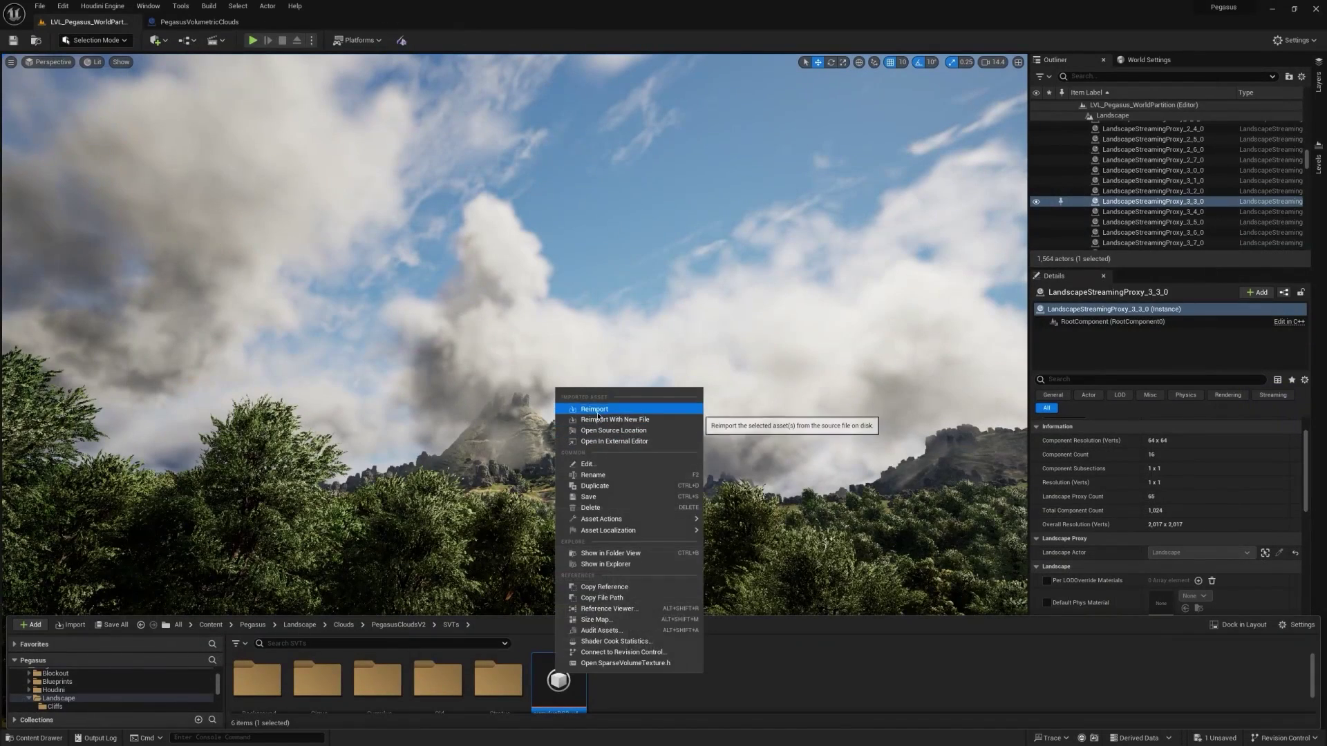
Step: Reimport the selected sparse volume texture asset in the SVTs folder from its source file
{"action": "left_click", "coordinate": [591, 407]}
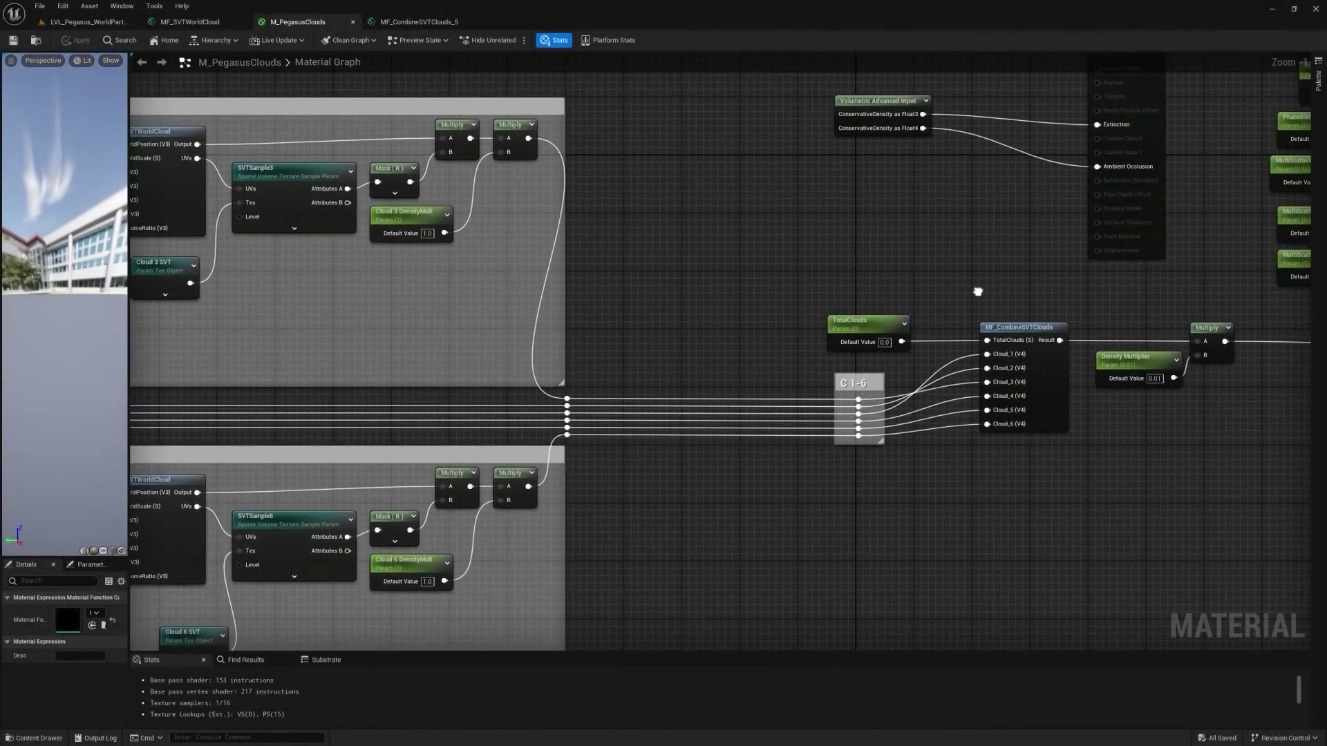
Step: Examine how M_PegasusClouds combines the six clouds through MF_CombineSVTClouds and feeds the volumetric advanced output
{"action": "scroll", "coordinate": [1158, 290], "scroll_direction": "down", "scroll_amount": 2}
{"action": "scroll", "coordinate": [1157, 290], "scroll_direction": "down", "scroll_amount": 1}
{"action": "mouse_move", "coordinate": [1157, 290]}
{"action": "right_mouse_down"}
{"action": "mouse_move", "coordinate": [1321, 296]}
{"action": "mouse_move", "coordinate": [1162, 303]}
{"action": "right_mouse_up"}
{"action": "right_click_drag", "start_coordinate": [1326, 302], "coordinate": [606, 318]}
{"action": "scroll", "coordinate": [820, 317], "scroll_direction": "up", "scroll_amount": 2}
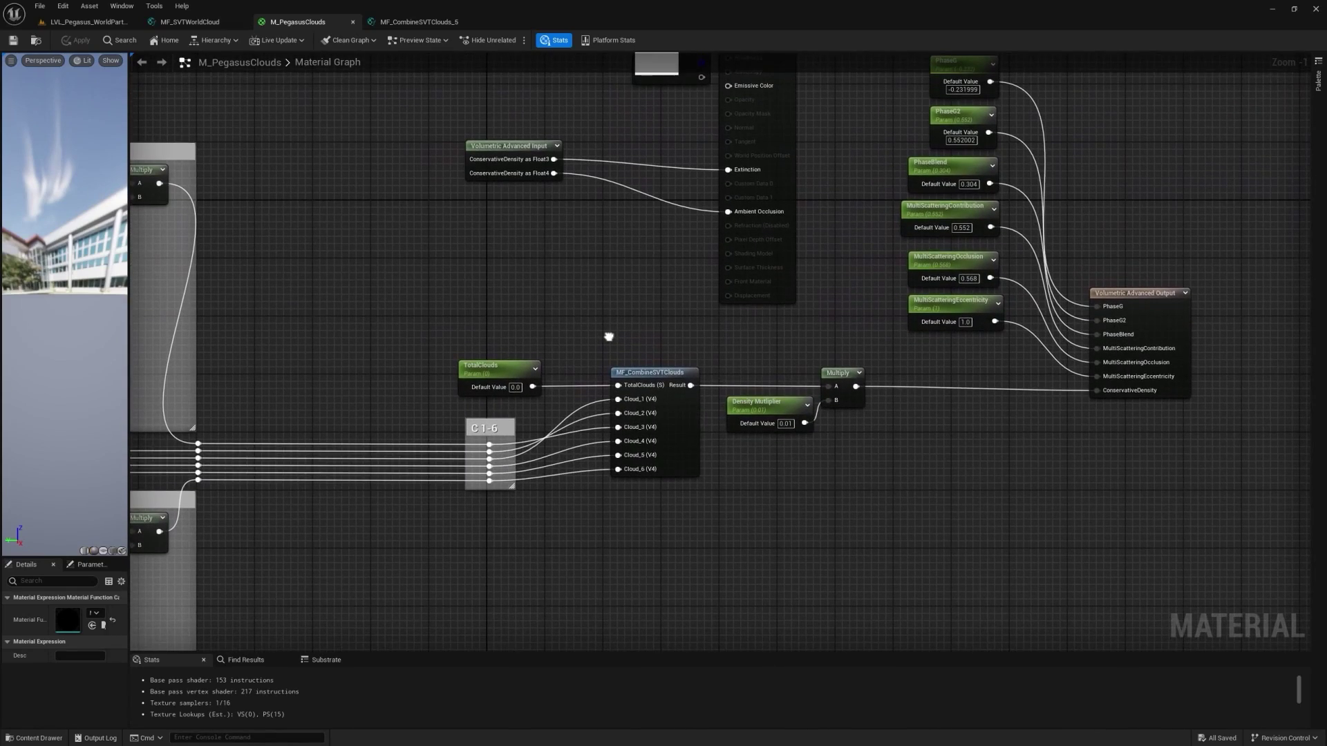
{"action": "right_click_drag", "start_coordinate": [605, 373], "coordinate": [608, 540]}
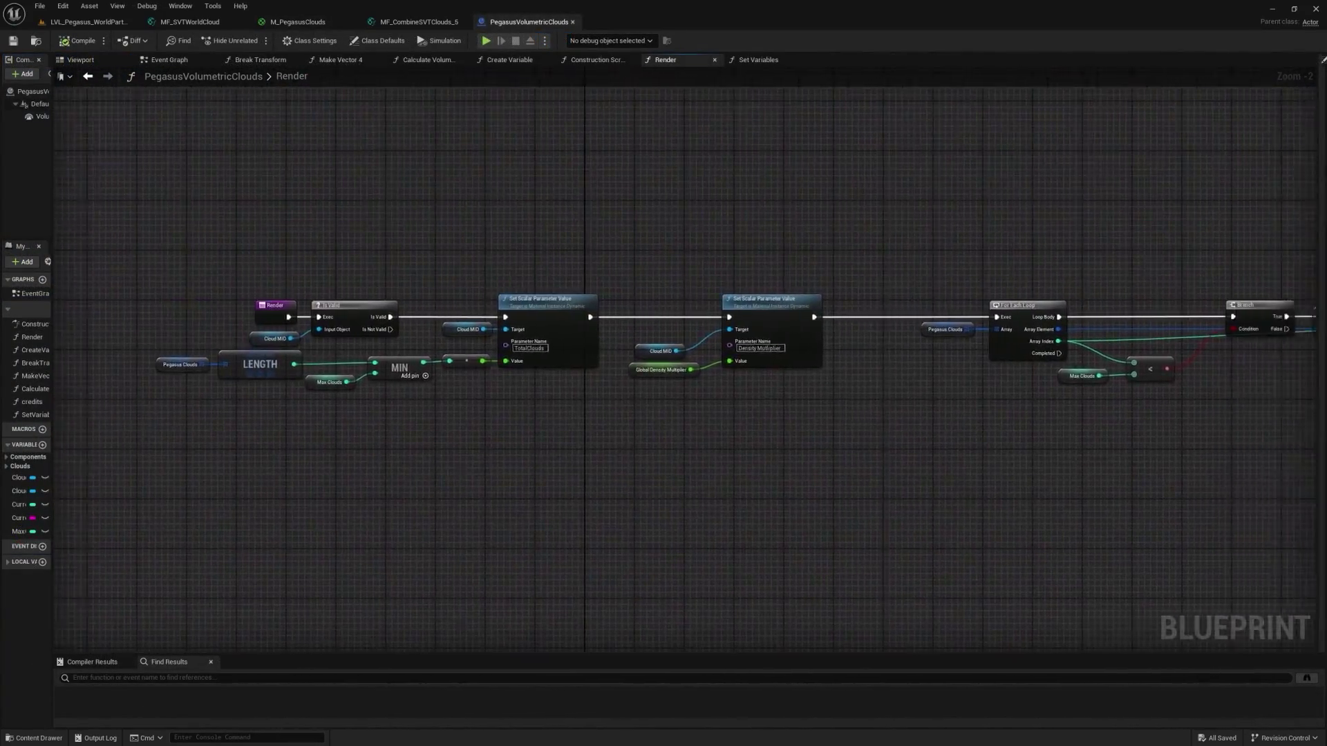
Step: Examine the Render function of the PegasusVolumetricClouds blueprint, from the cloud loop to the SVT and DensityMult parameters
{"action": "right_click_drag", "start_coordinate": [830, 415], "coordinate": [439, 353]}
{"action": "right_click_drag", "start_coordinate": [576, 352], "coordinate": [525, 320]}
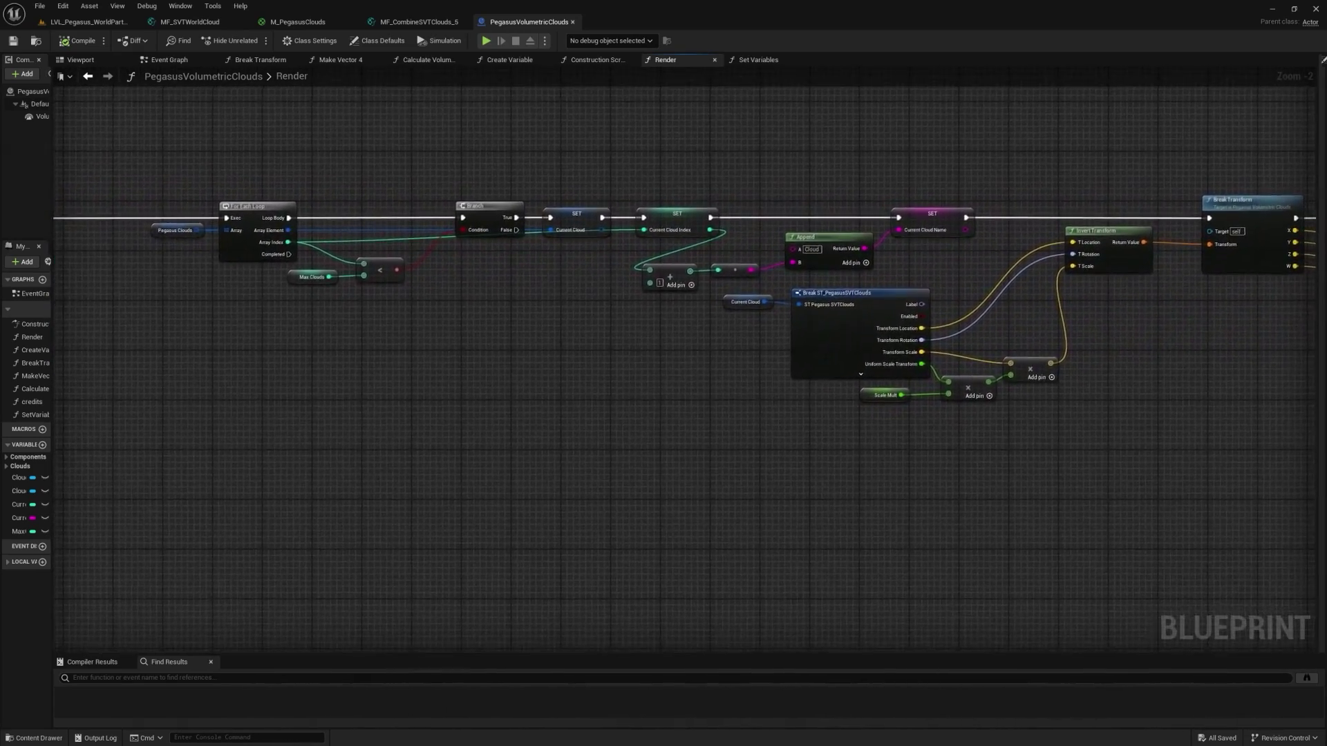
{"action": "right_click_drag", "start_coordinate": [898, 429], "coordinate": [408, 270]}
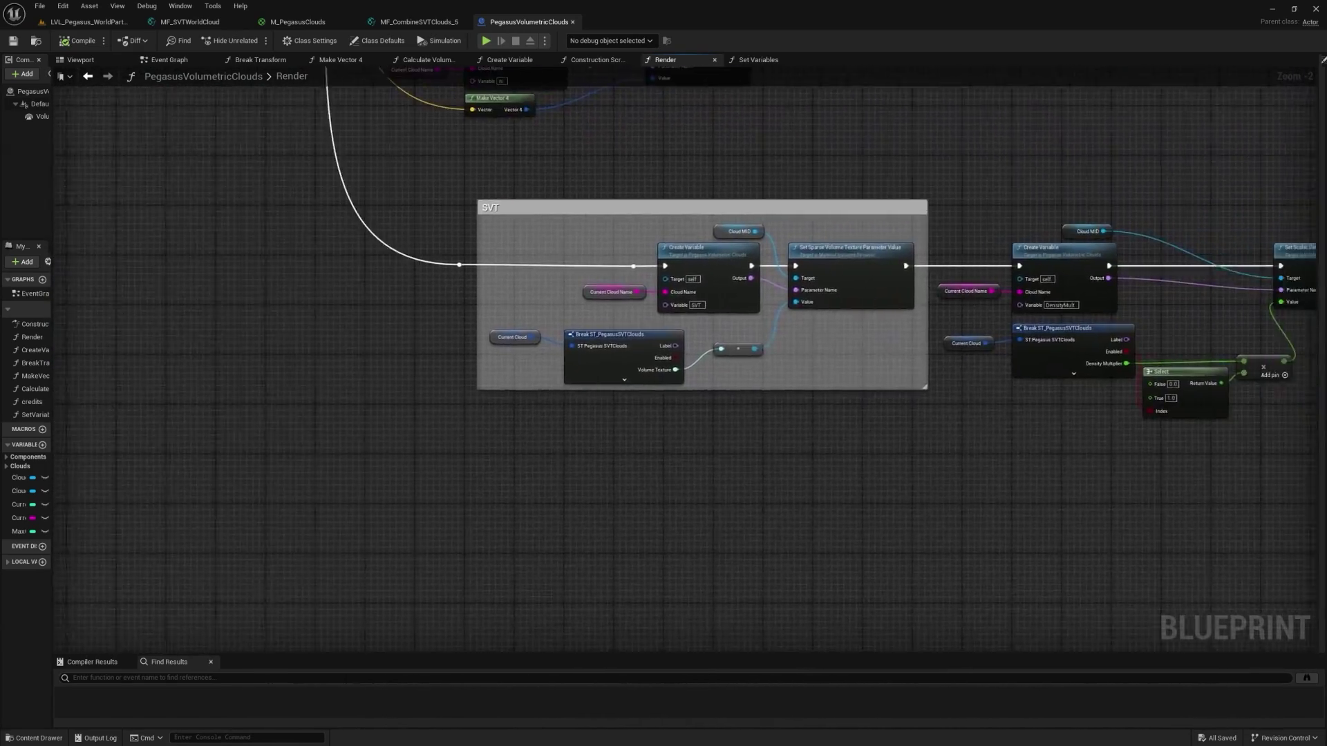
{"action": "right_click_drag", "start_coordinate": [663, 374], "coordinate": [520, 384]}
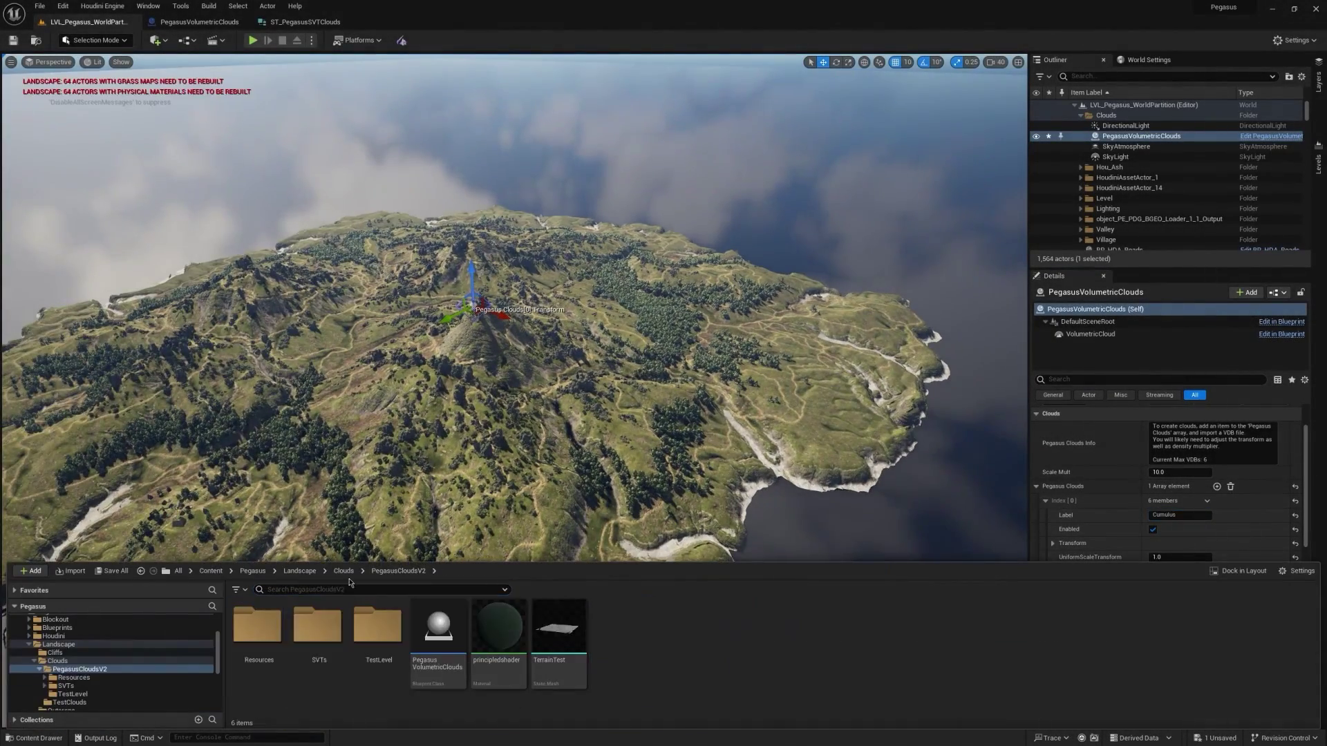
Step: Assign CumulusCloudsPartial_v2_0220 from the SVTs Cumulus folder as the volume texture of the first Pegasus Clouds entry
{"action": "left_click", "coordinate": [378, 574]}
{"action": "double_click", "coordinate": [322, 643]}
{"action": "double_click", "coordinate": [390, 674]}
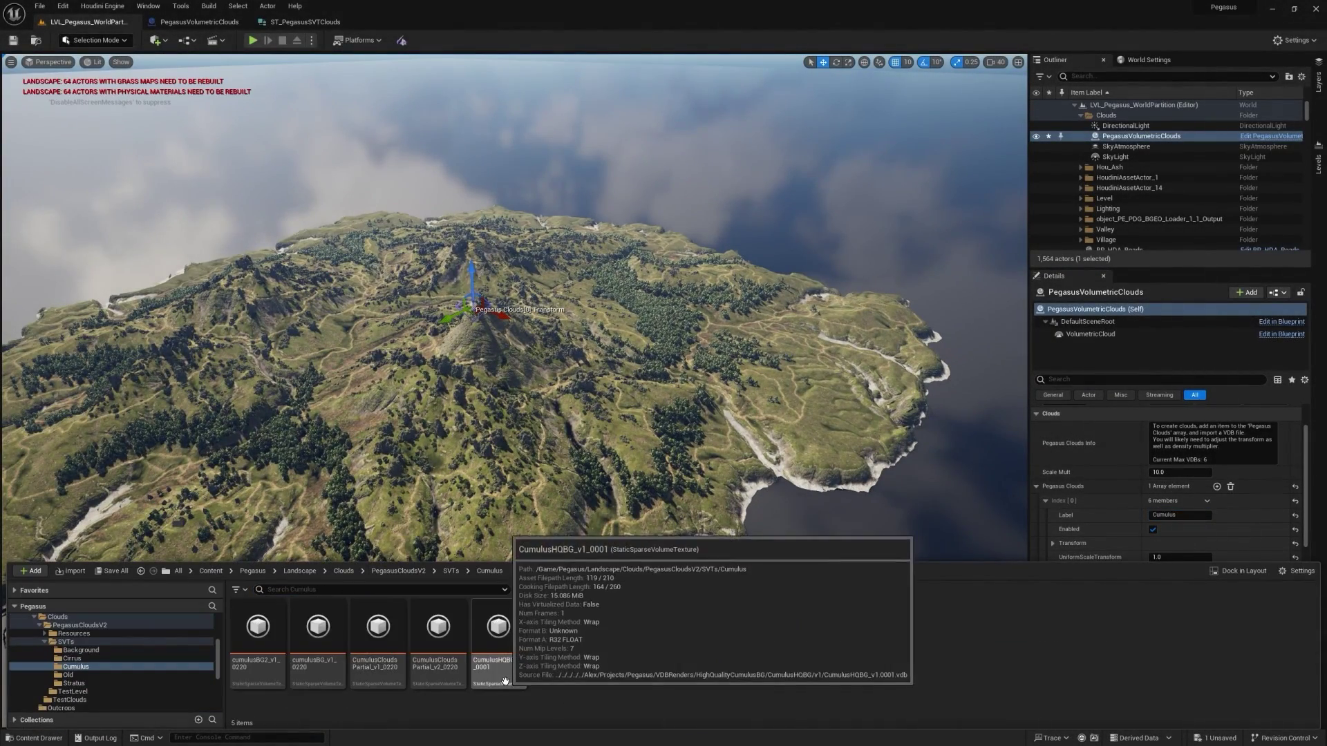
{"action": "left_click_drag", "start_coordinate": [464, 667], "coordinate": [1206, 533]}
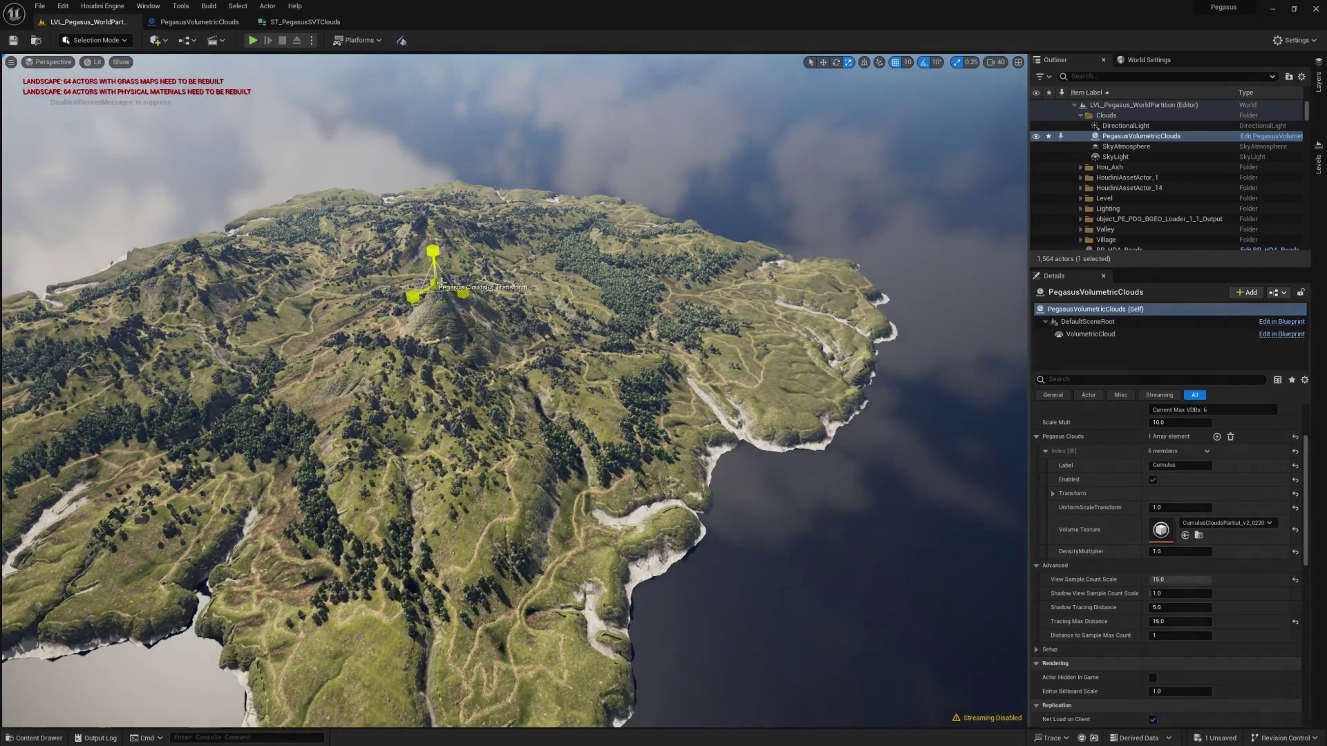
Step: Rotate the Pegasus Clouds[0] volume to about -90, -1.28, 180 and move it to about 168030, -55020, 31390
{"action": "key", "text": "e"}
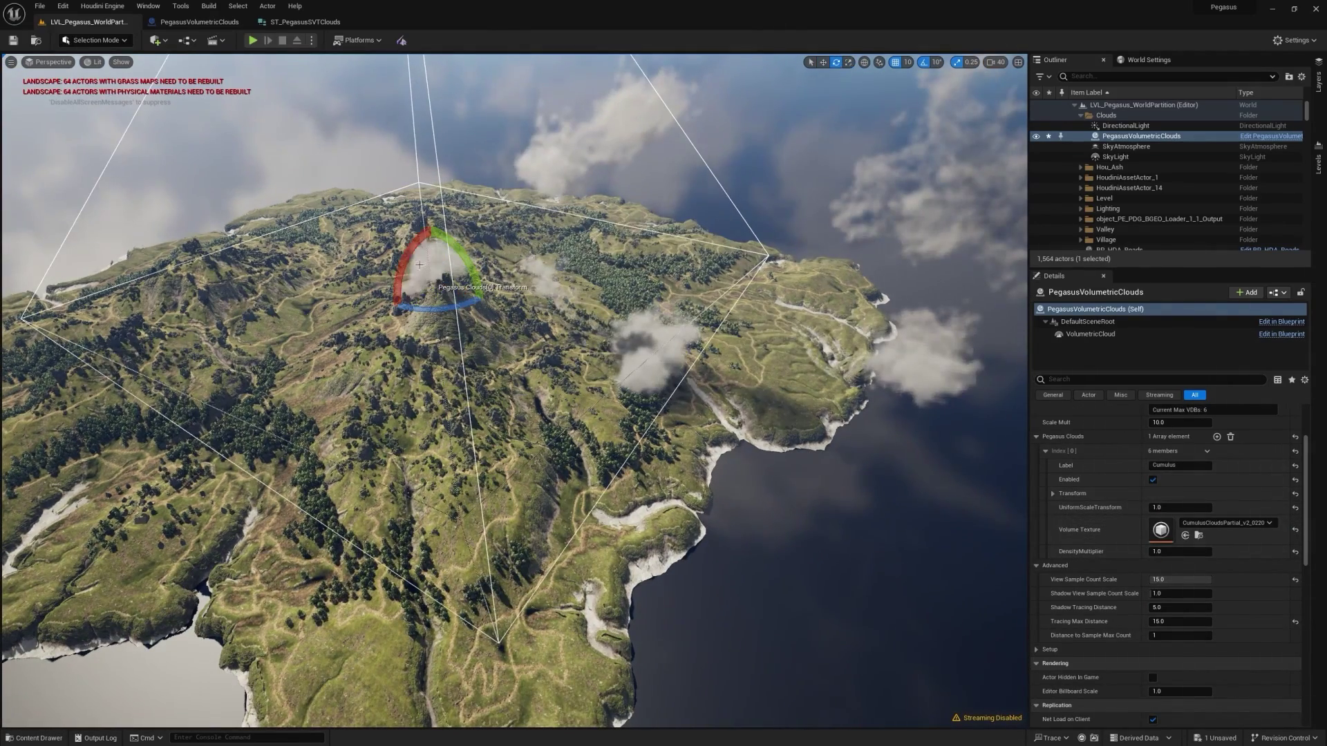
{"action": "left_click", "coordinate": [1053, 494]}
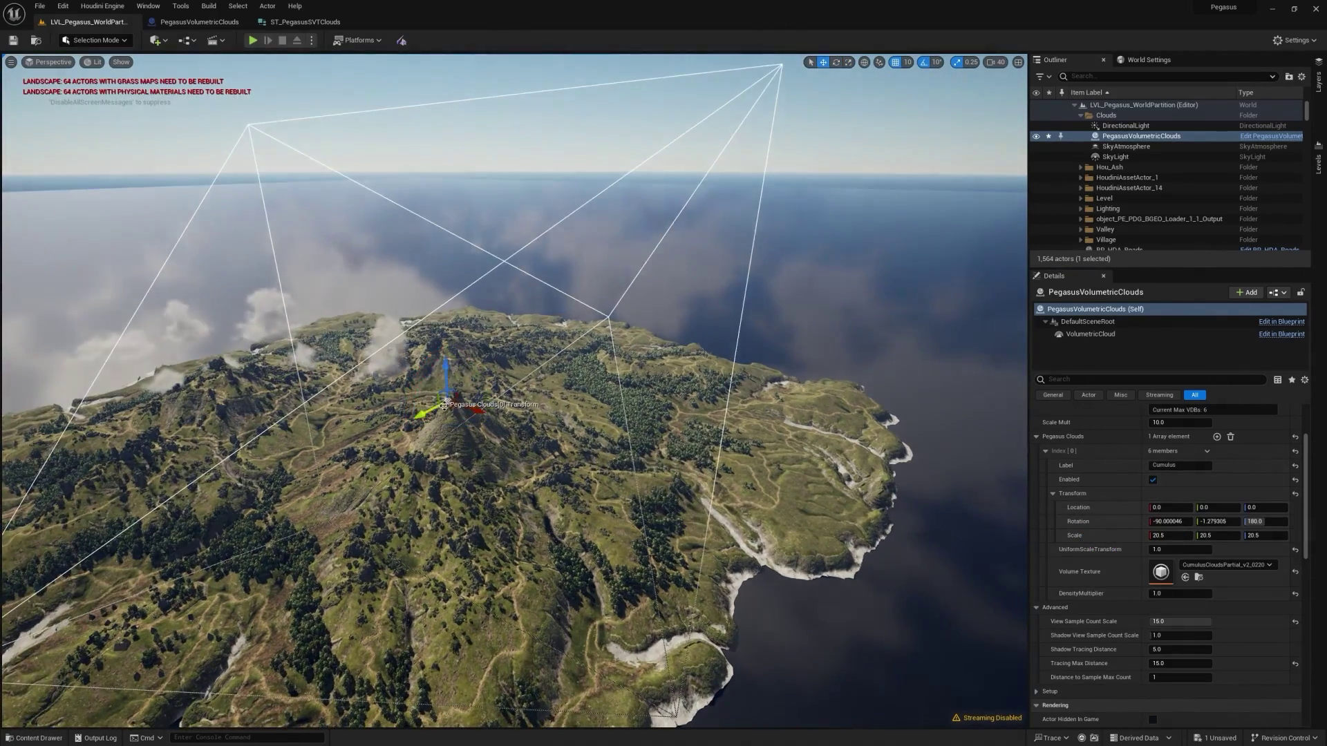
{"action": "left_click_drag", "start_coordinate": [452, 406], "coordinate": [752, 542]}
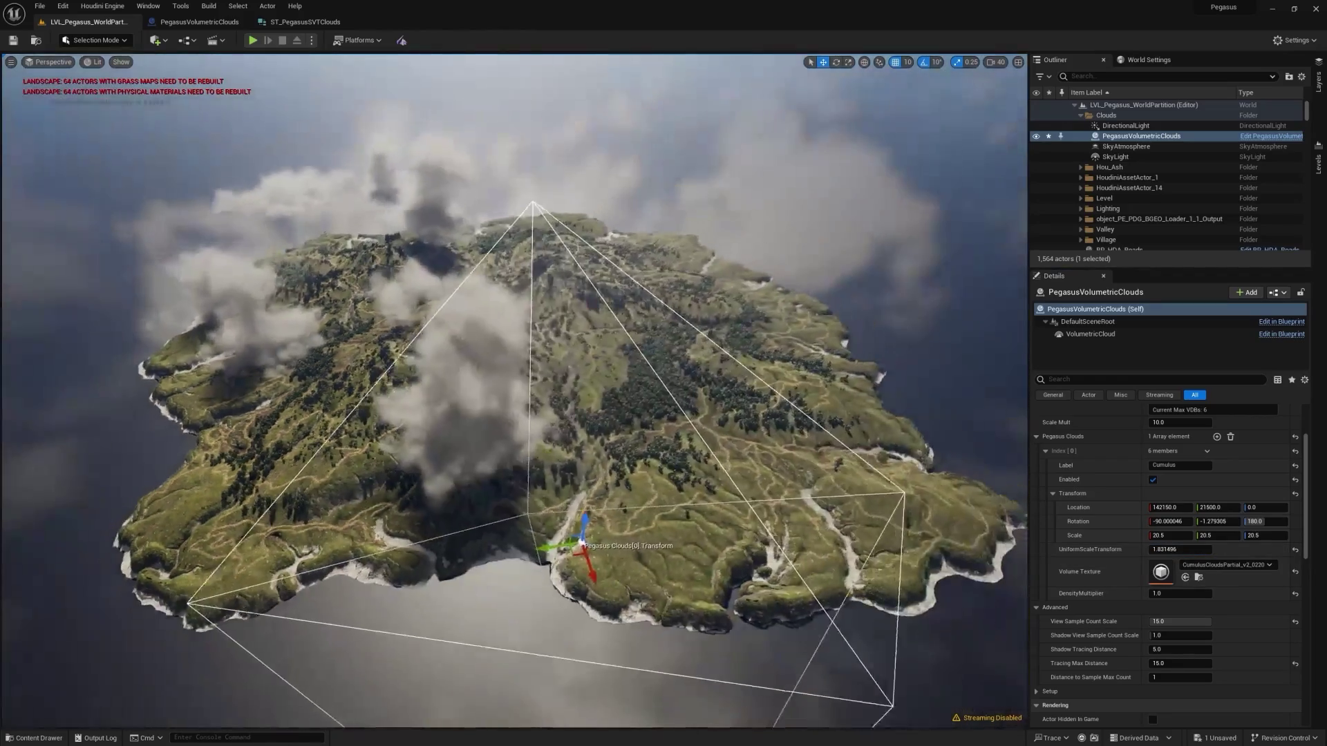
{"action": "left_click_drag", "start_coordinate": [548, 548], "coordinate": [882, 507]}
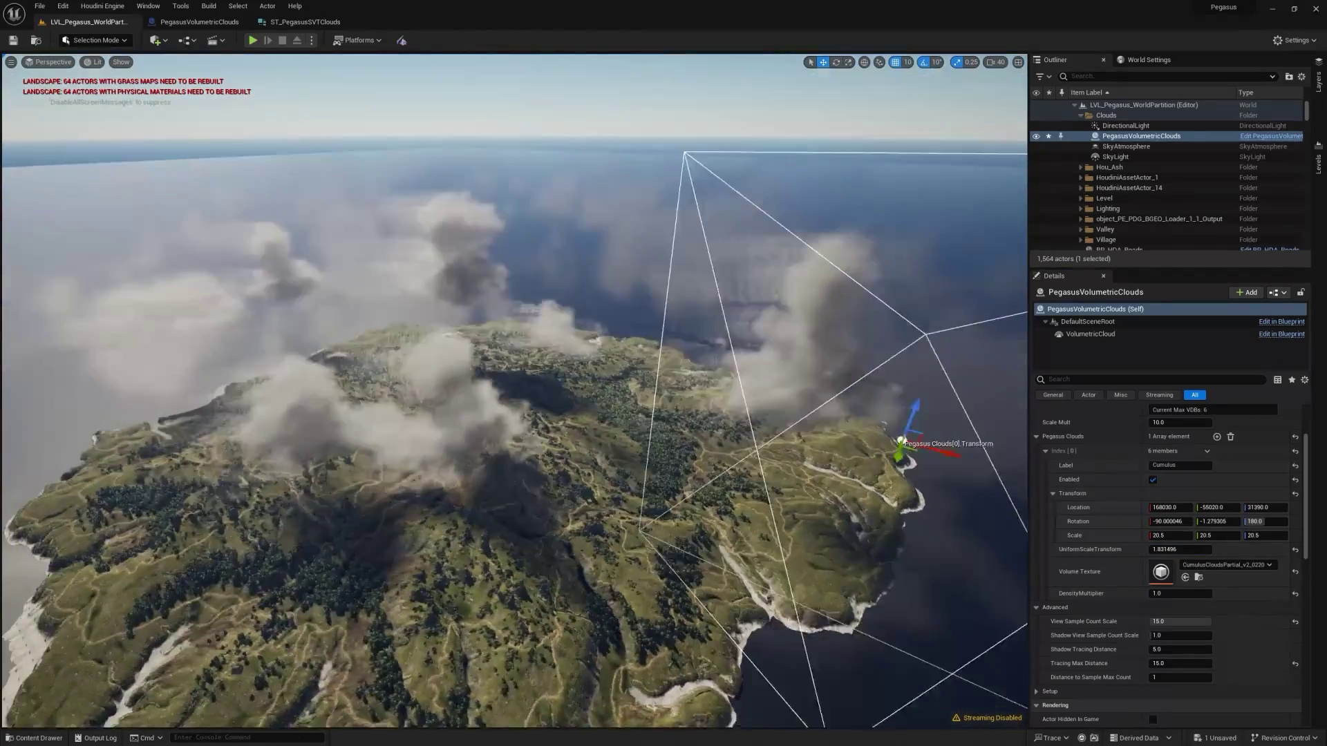
Step: Scale Pegasus Clouds[0] to 6.75 on all axes, with a uniform scale of about 5.08 and density multiplier of about 0.70
{"action": "key", "text": "r"}
{"action": "left_click_drag", "start_coordinate": [927, 442], "coordinate": [1013, 507]}
{"action": "key", "text": "w"}
{"action": "left_click_drag", "start_coordinate": [1180, 550], "coordinate": [1173, 594]}
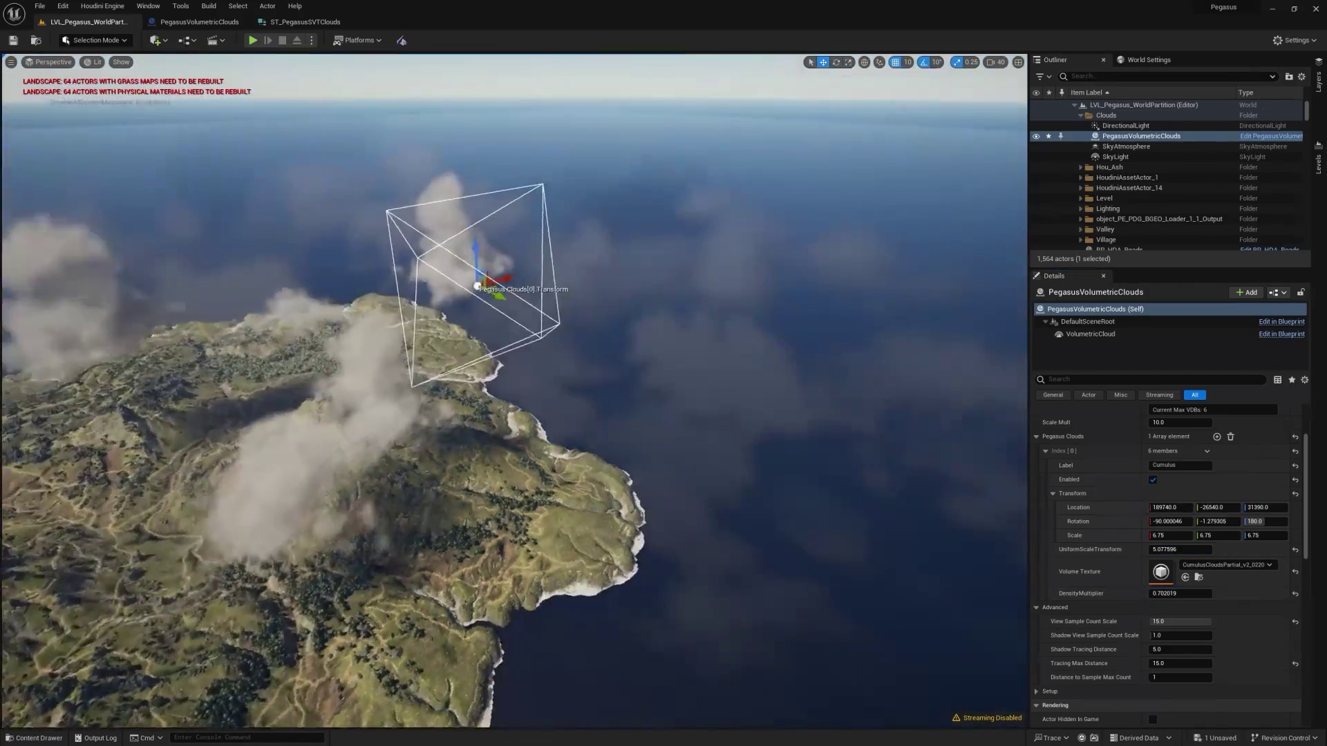
{"action": "mouse_move", "coordinate": [515, 390]}
{"action": "right_mouse_down"}
{"action": "mouse_move", "coordinate": [387, 387]}
{"action": "mouse_move", "coordinate": [519, 383]}
{"action": "right_mouse_up"}
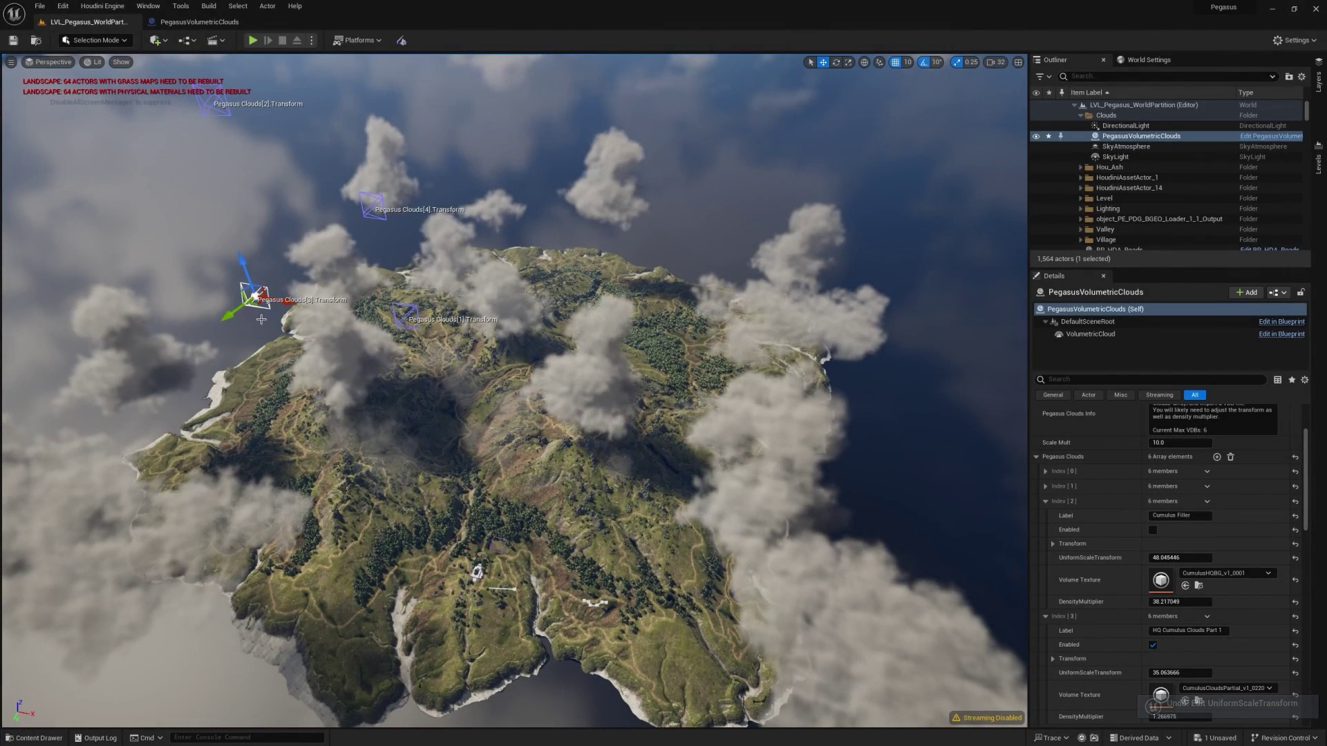
Step: Set the density multiplier of HQ Cumulus Clouds Part 1 to about 0.19, then disable that cloud entry
{"action": "right_click_drag", "start_coordinate": [345, 338], "coordinate": [358, 338]}
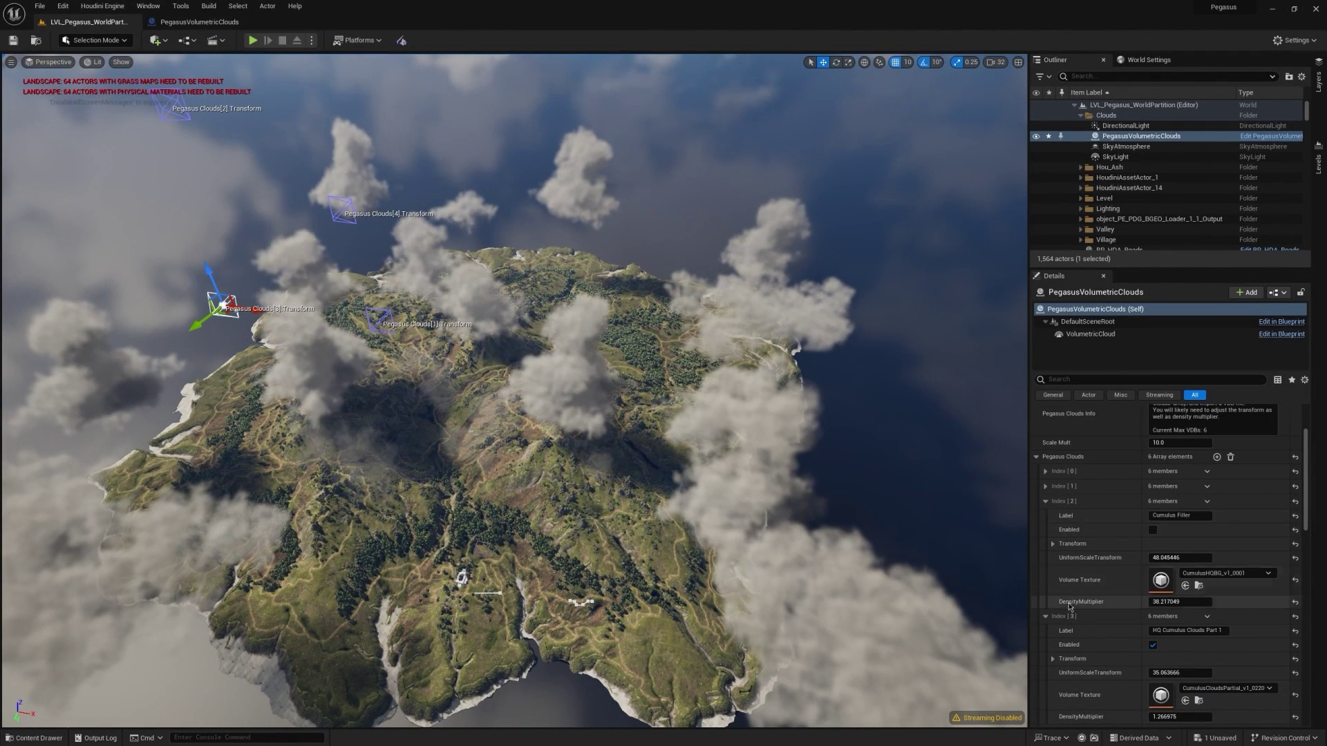
{"action": "scroll", "coordinate": [1084, 616], "scroll_direction": "down", "scroll_amount": 2}
{"action": "mouse_move", "coordinate": [1179, 683]}
{"action": "left_mouse_down"}
{"action": "mouse_move", "coordinate": [1149, 683]}
{"action": "mouse_move", "coordinate": [1203, 684]}
{"action": "mouse_move", "coordinate": [1151, 684]}
{"action": "mouse_move", "coordinate": [1162, 684]}
{"action": "left_mouse_up"}
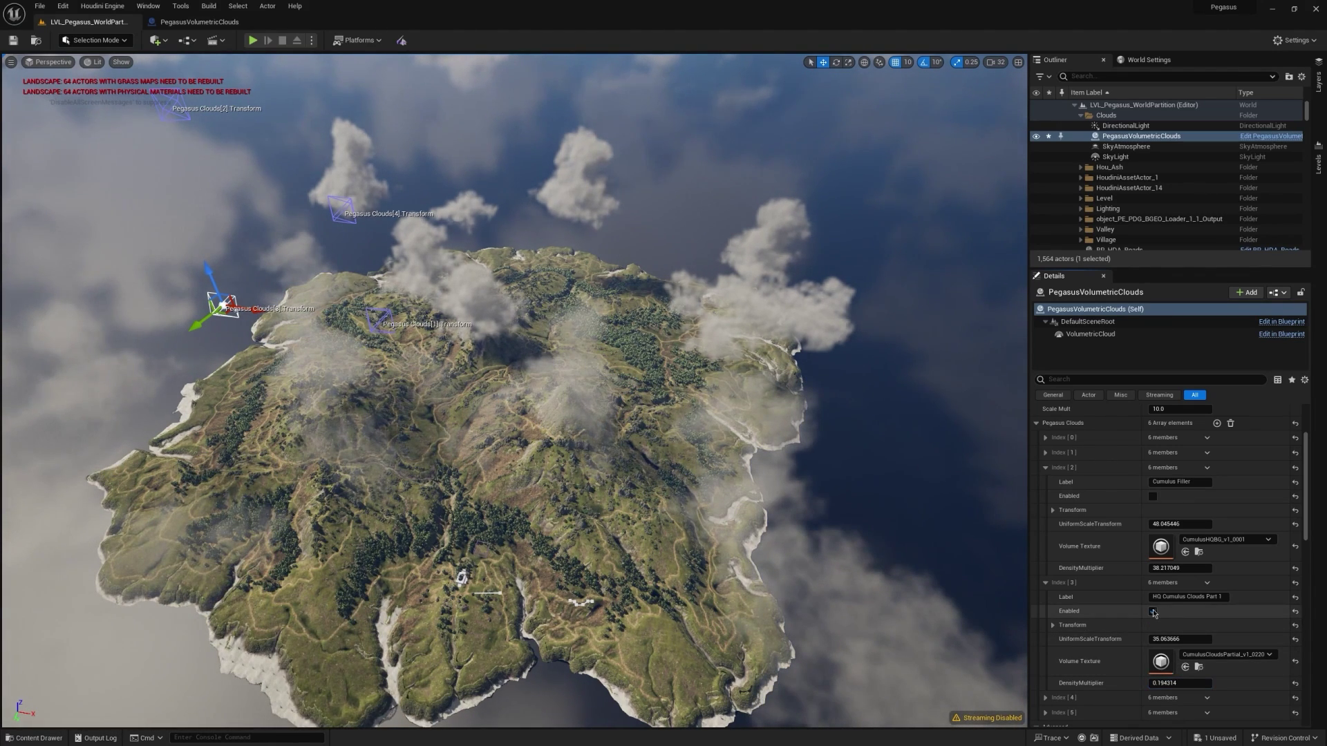
{"action": "left_click", "coordinate": [1153, 613]}
Step: Increase the density multiplier of the Low level Ground Fog/Stratus entry
{"action": "key", "text": "w"}
{"action": "right_click_drag", "start_coordinate": [990, 484], "coordinate": [988, 476]}
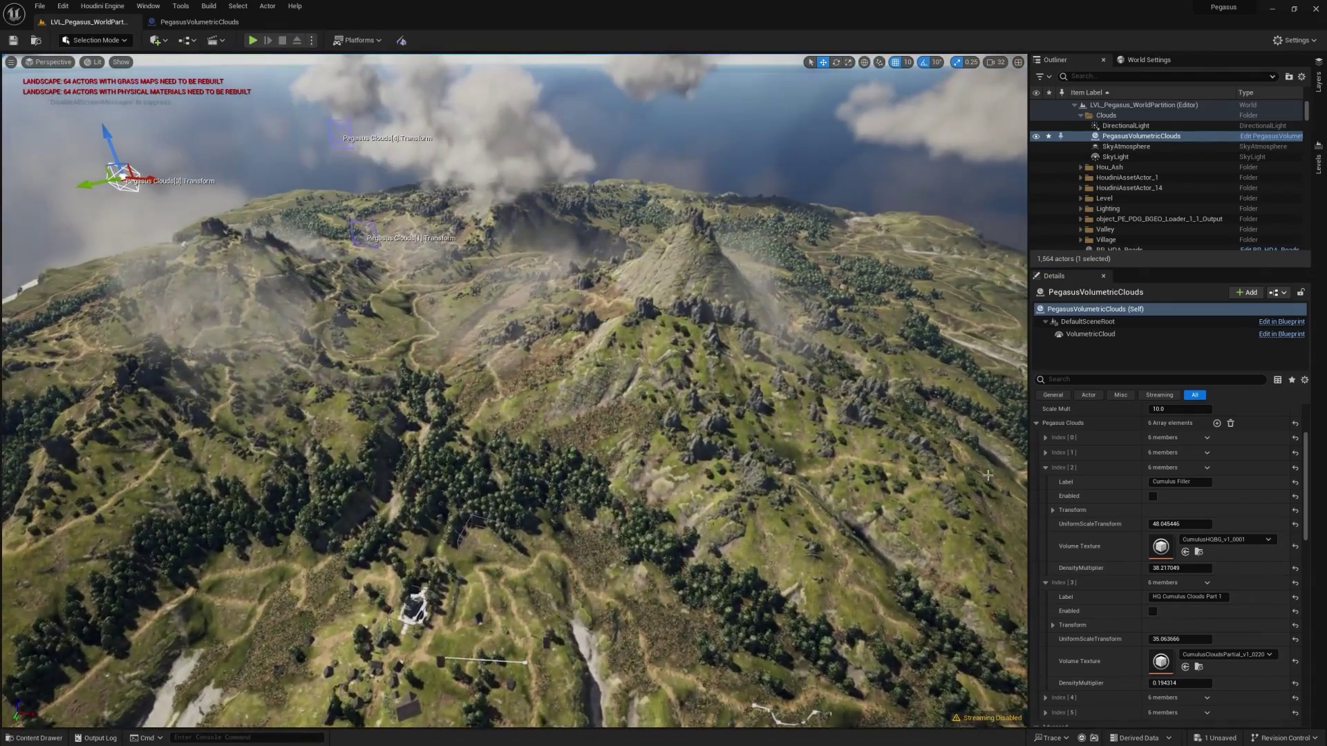
{"action": "left_click", "coordinate": [1046, 453]}
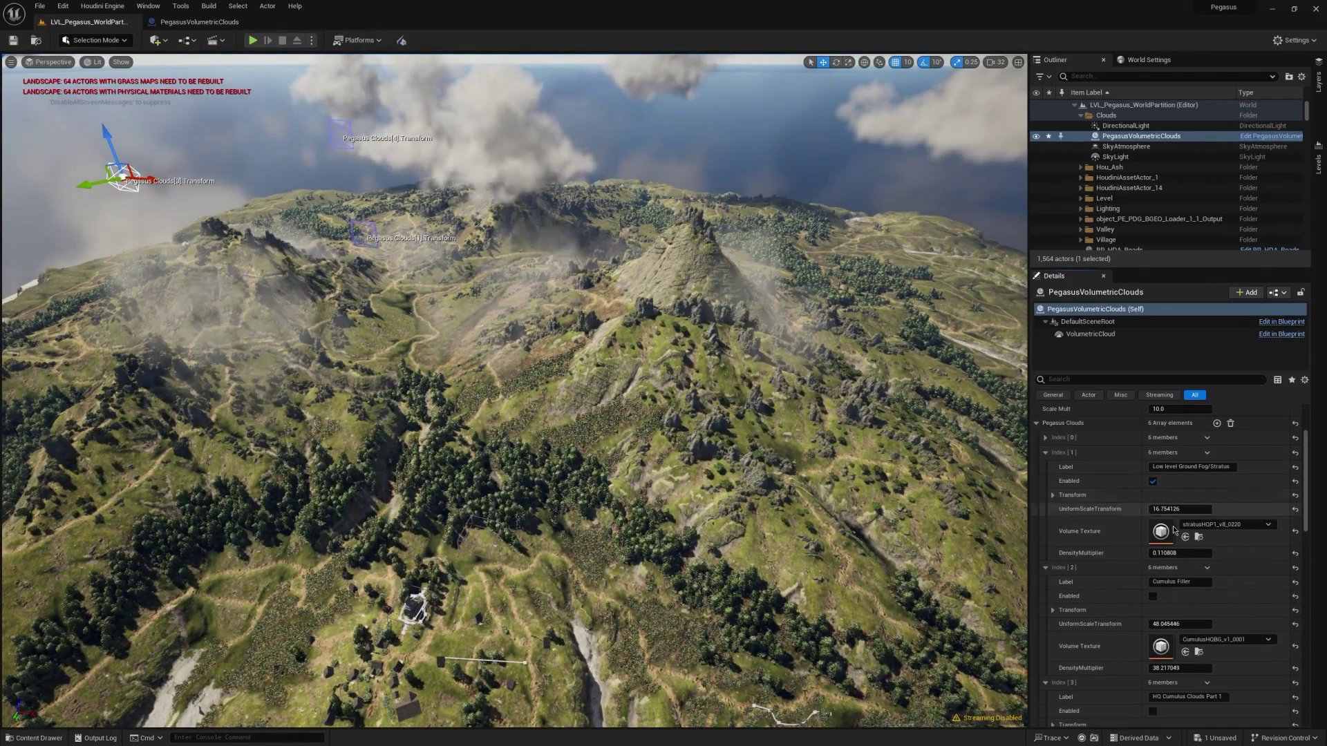
{"action": "left_click_drag", "start_coordinate": [1181, 554], "coordinate": [1205, 554]}
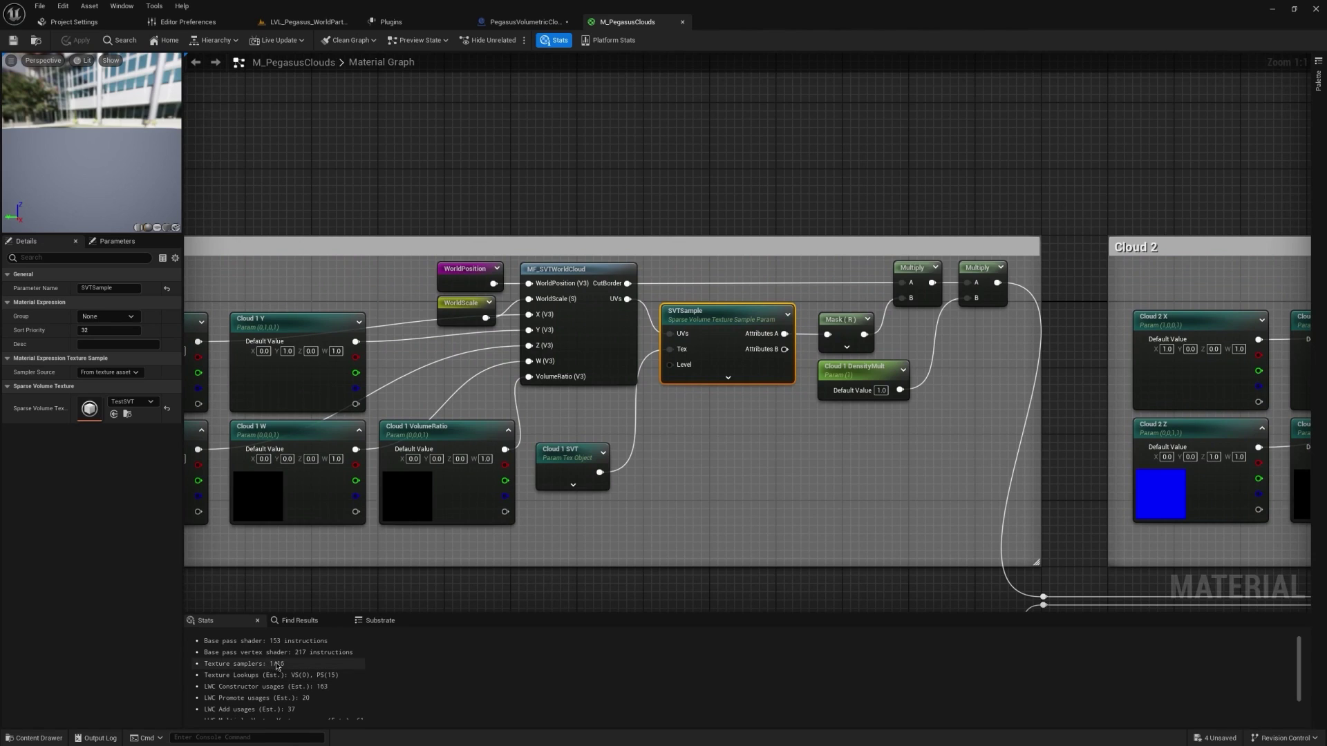
Step: Check the SVTSample node's sampler source options and look over the cloud groups in the M_PegasusClouds graph
{"action": "left_click", "coordinate": [114, 373]}
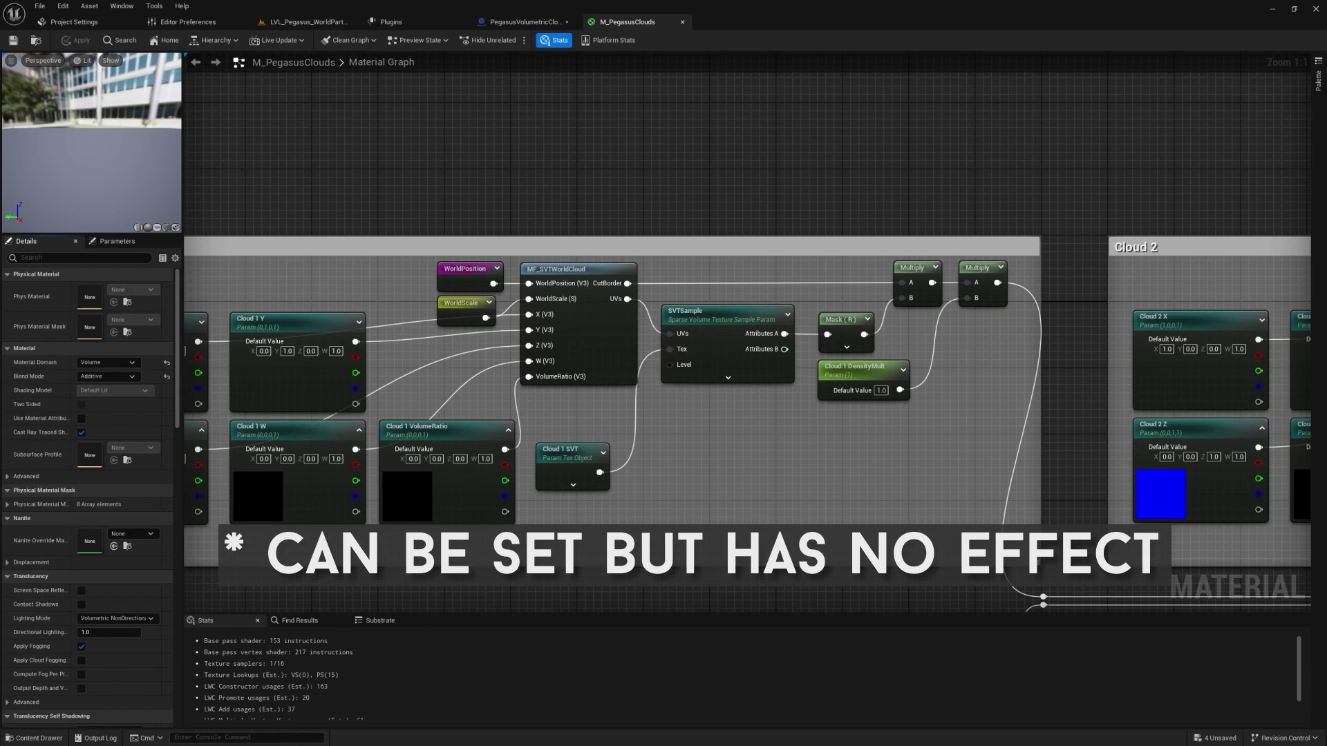
{"action": "scroll", "coordinate": [864, 424], "scroll_direction": "down", "scroll_amount": 7}
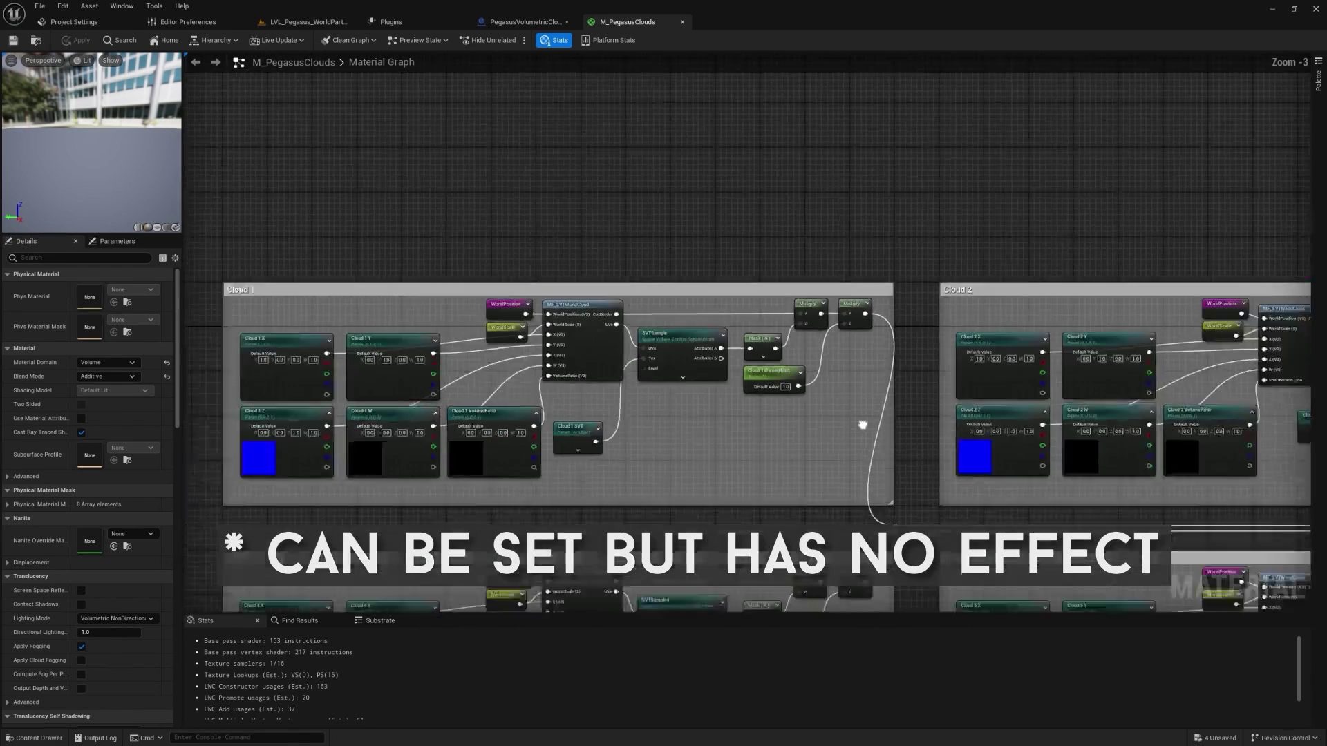
{"action": "right_click_drag", "start_coordinate": [758, 261], "coordinate": [477, 329]}
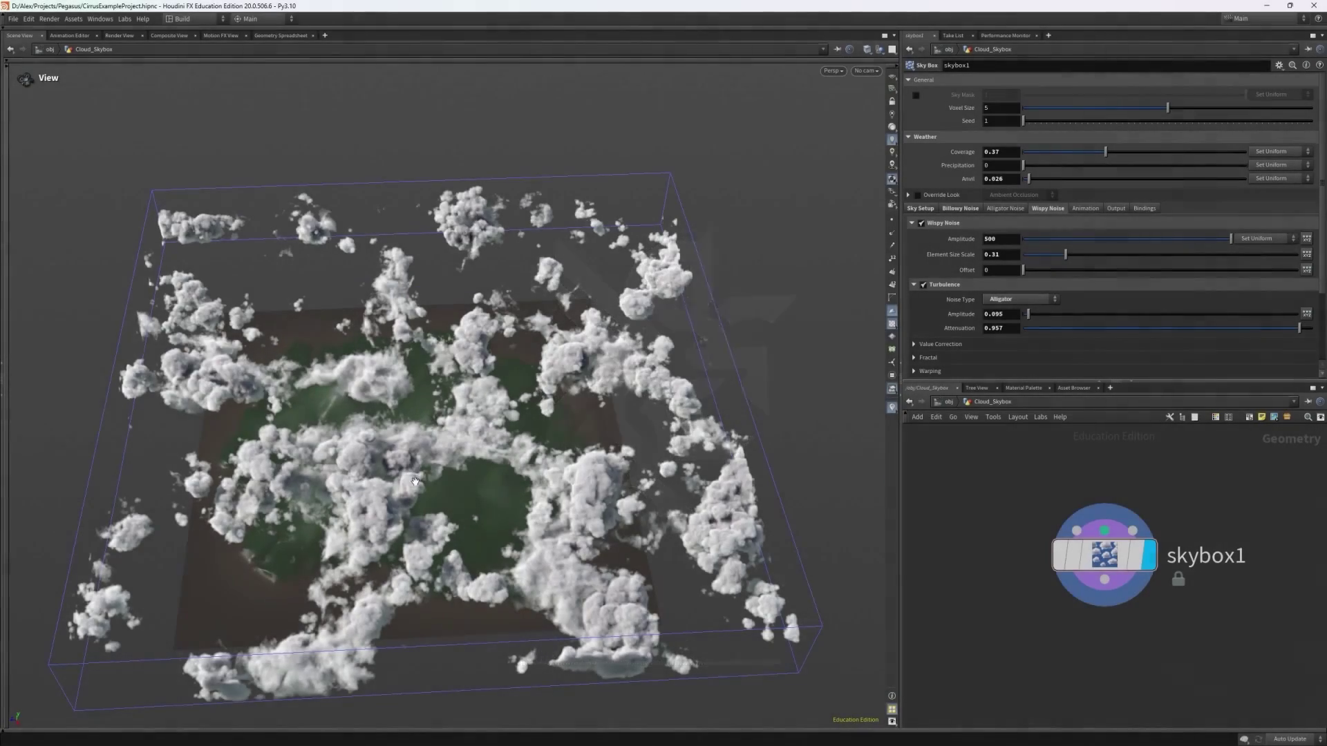
Step: Switch to Houdini and view the skybox1 cloud volume from another angle
{"action": "left_click_drag", "start_coordinate": [477, 460], "coordinate": [580, 572]}
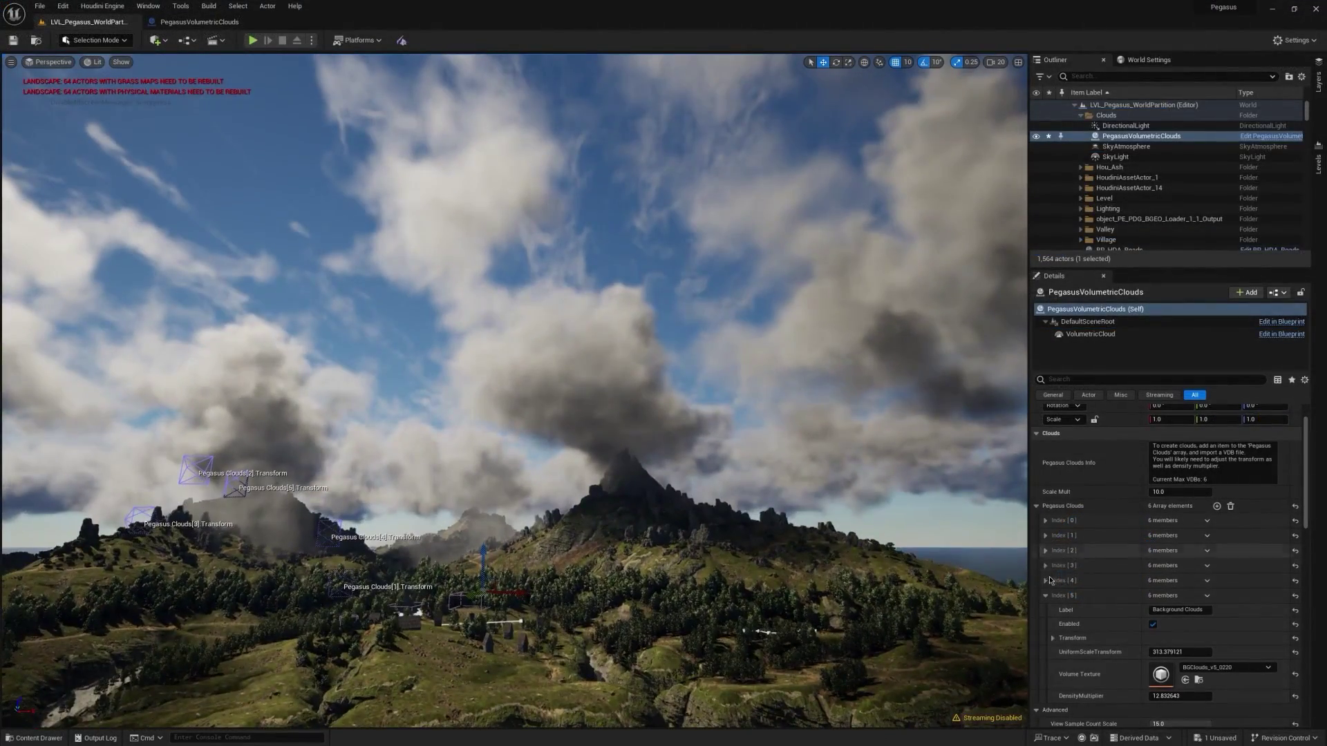
Step: In the Unreal level, disable the Cumulus Filler, Low level Ground Fog/Stratus and index 0 clouds, and collapse array entries 0 to 4
{"action": "left_click", "coordinate": [1045, 550]}
{"action": "left_click", "coordinate": [1153, 580]}
{"action": "left_click", "coordinate": [1045, 536]}
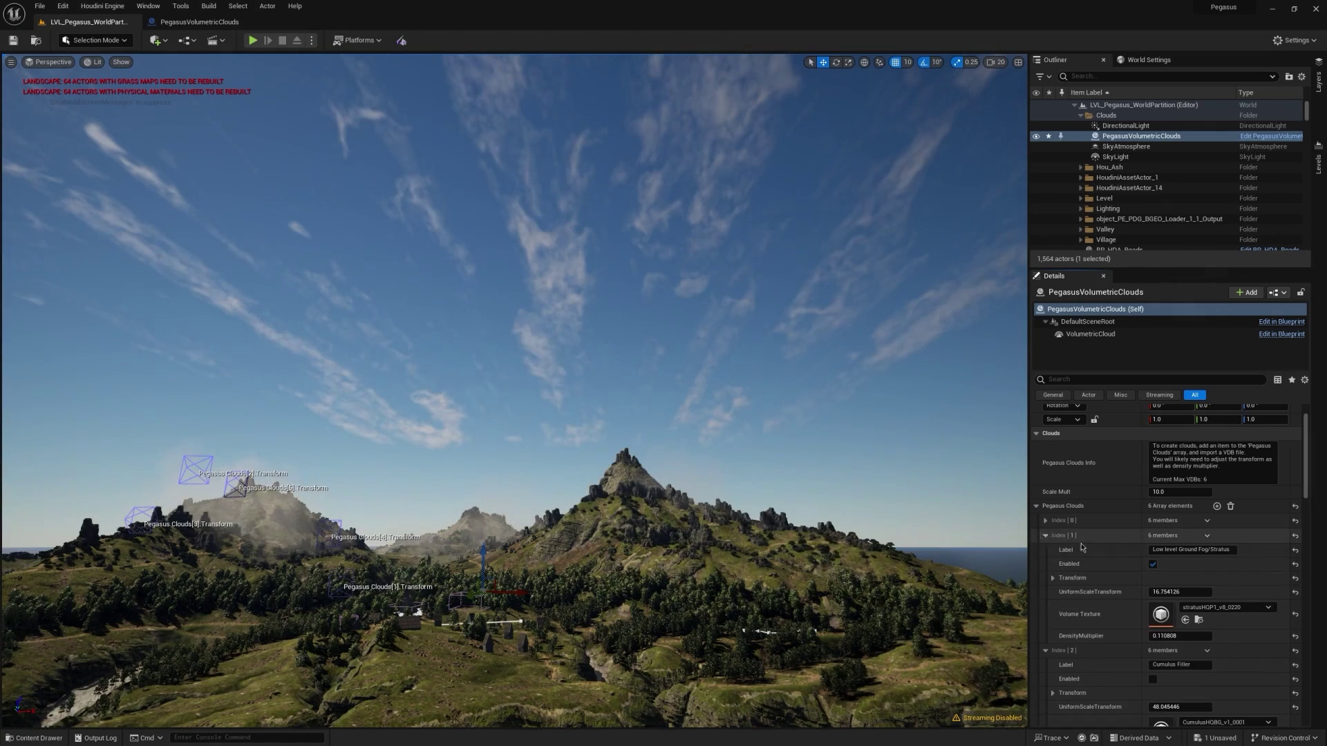
{"action": "left_click", "coordinate": [1153, 564]}
{"action": "left_click", "coordinate": [1045, 521]}
{"action": "left_click", "coordinate": [1153, 550]}
{"action": "left_click", "coordinate": [1045, 520]}
{"action": "left_click", "coordinate": [1045, 536]}
{"action": "left_click", "coordinate": [1045, 550]}
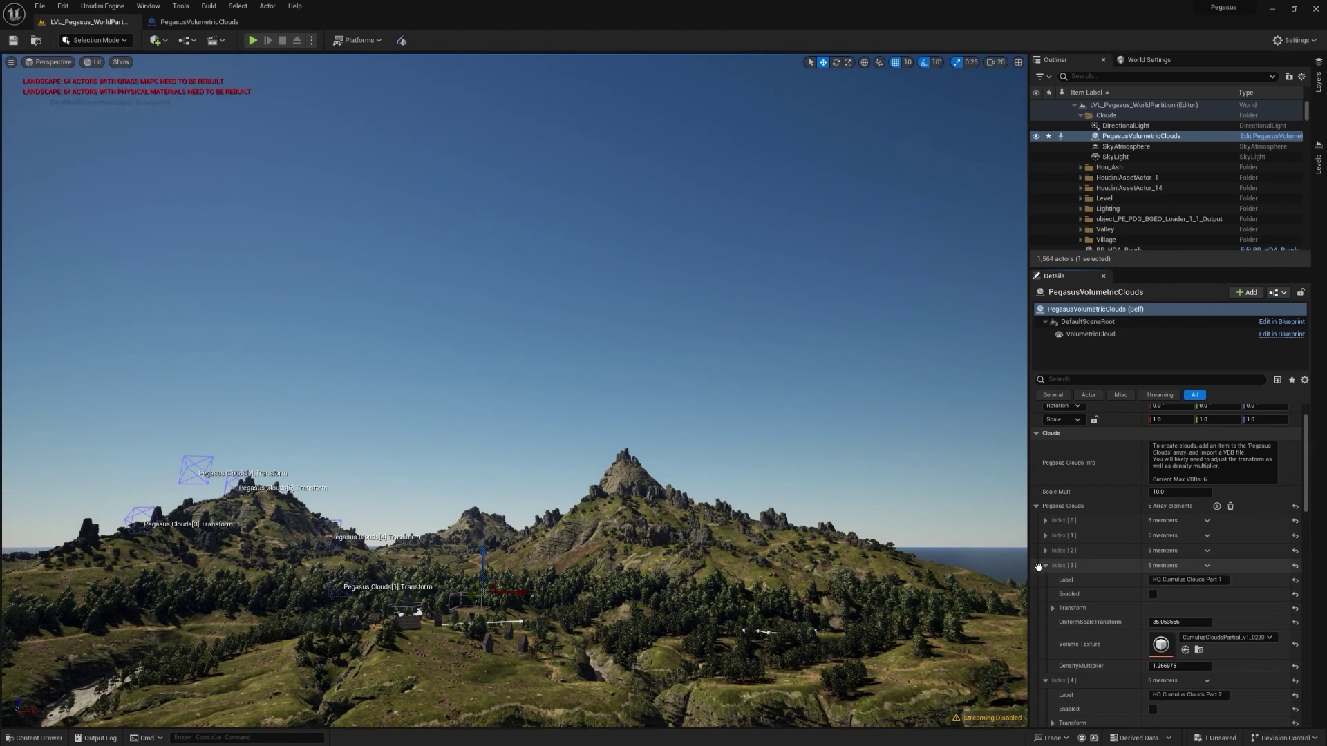
{"action": "left_click", "coordinate": [1045, 565]}
{"action": "left_click", "coordinate": [1045, 580]}
Step: Enable the Background Clouds, the index 0 cloud and the Low level Ground Fog/Stratus cloud
{"action": "left_click", "coordinate": [1045, 595]}
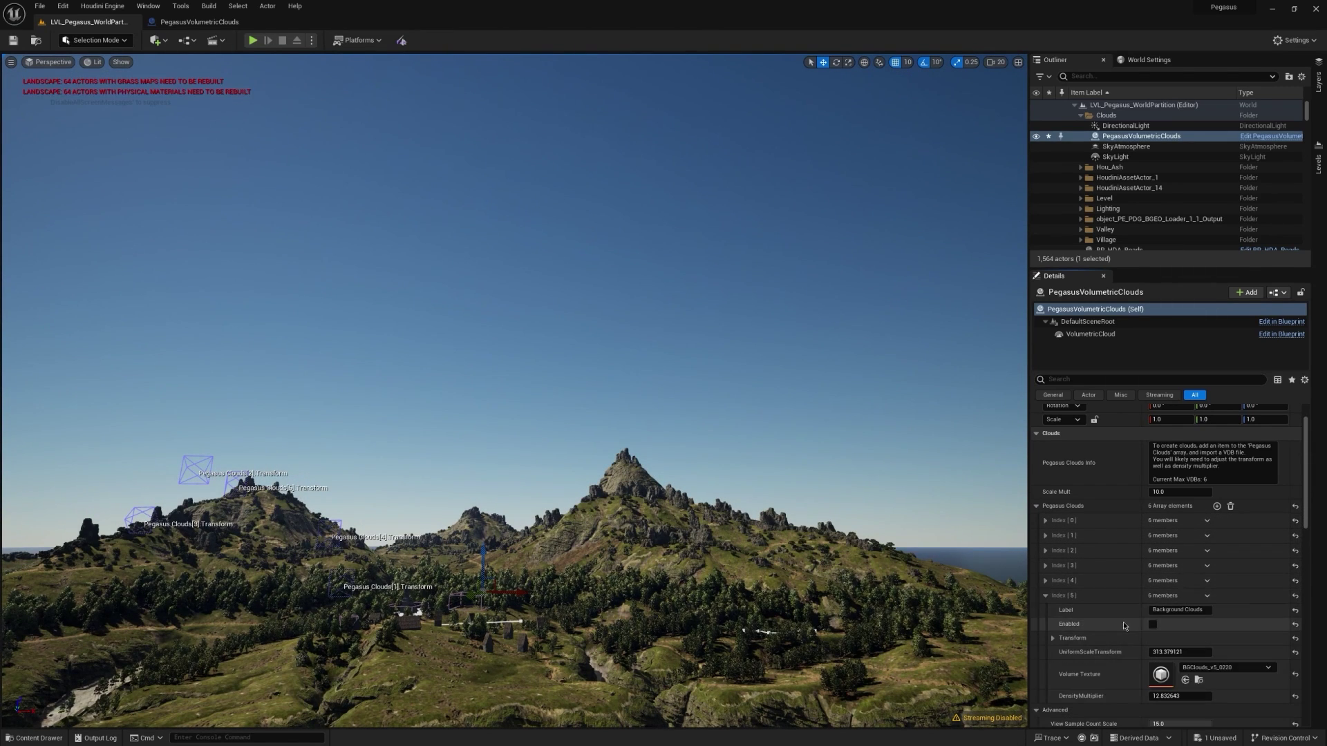
{"action": "left_click", "coordinate": [1045, 521]}
{"action": "left_click", "coordinate": [1153, 550]}
{"action": "left_click", "coordinate": [1045, 521]}
{"action": "left_click", "coordinate": [1045, 535]}
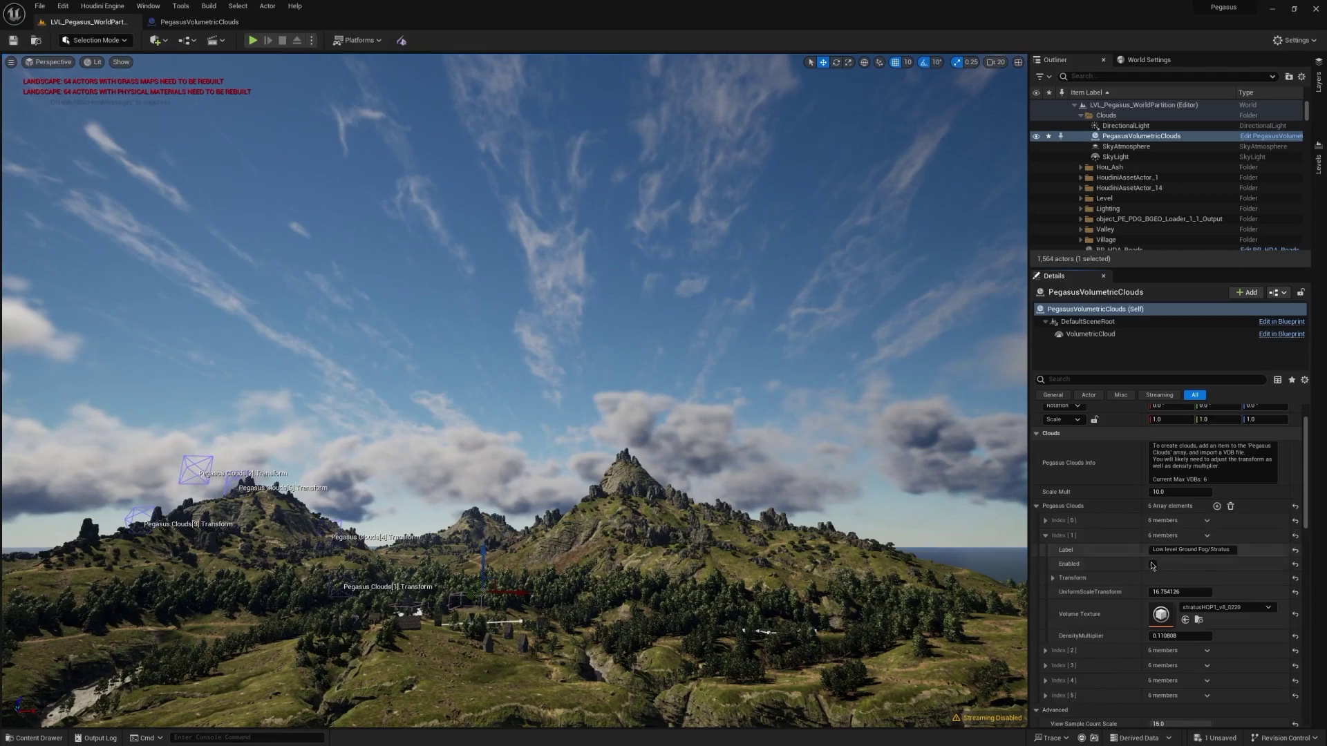
{"action": "left_click", "coordinate": [1153, 565]}
{"action": "left_click", "coordinate": [1046, 536]}
Step: Enable the Cumulus Filler, HQ Cumulus Clouds Part 1 and HQ Cumulus Clouds Part 2 entries
{"action": "left_click", "coordinate": [1045, 551]}
{"action": "left_click", "coordinate": [1152, 579]}
{"action": "left_click", "coordinate": [1045, 550]}
{"action": "left_click", "coordinate": [1045, 565]}
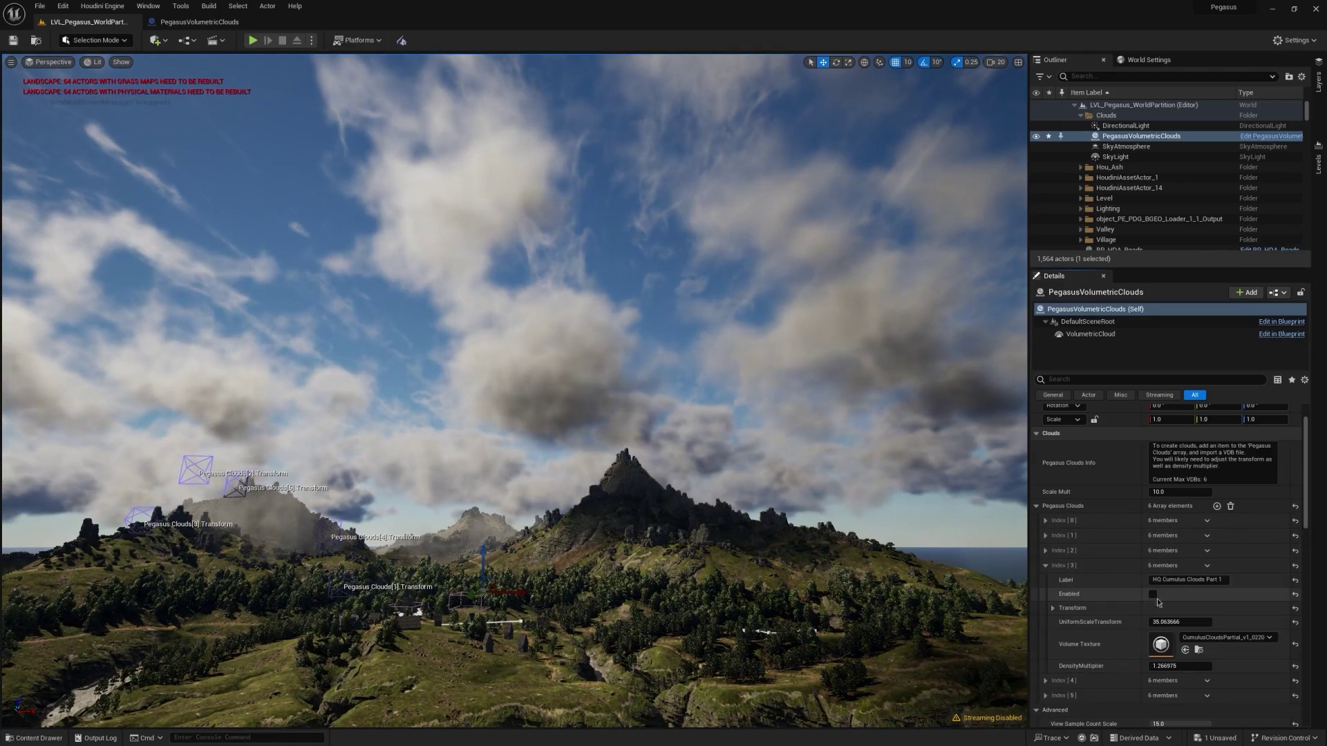
{"action": "left_click", "coordinate": [1152, 595]}
{"action": "left_click", "coordinate": [1046, 680]}
{"action": "left_click", "coordinate": [1153, 710]}
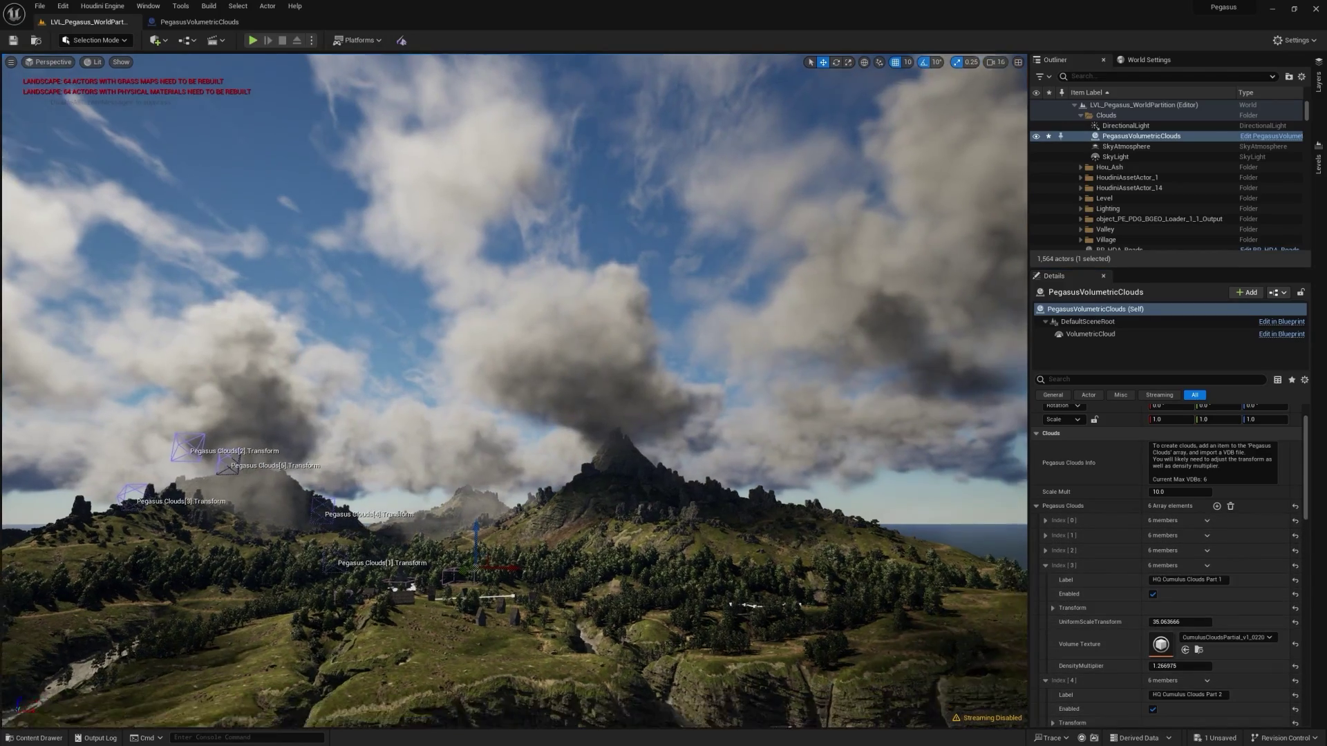